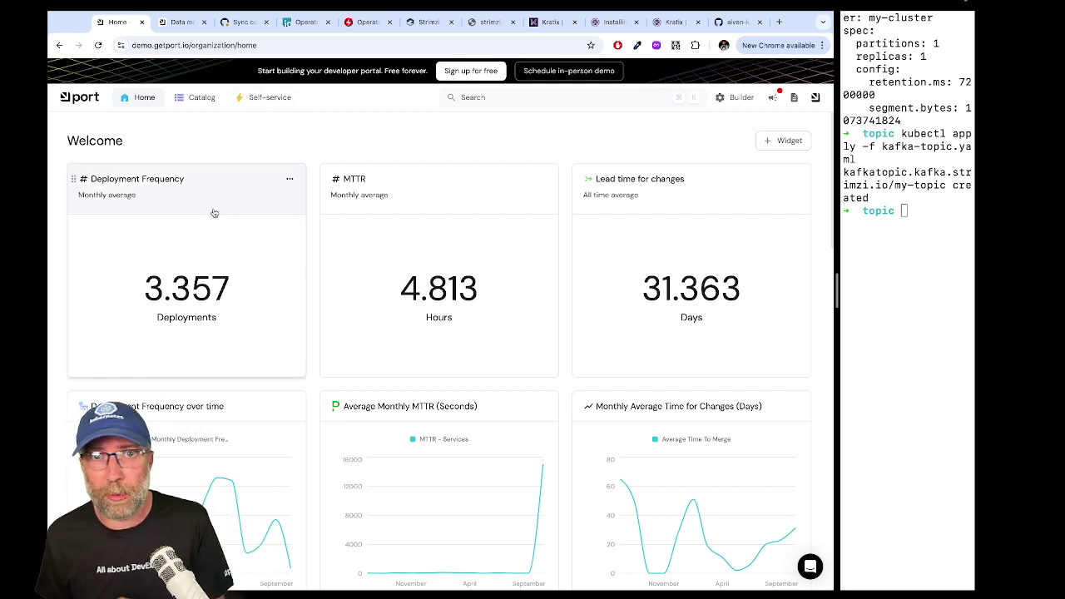
# Look over the widgets on the demo portal's home dashboard, down to My Tasks and Ongoing Incidents.
pyautogui.scroll(-6, 247, 354)
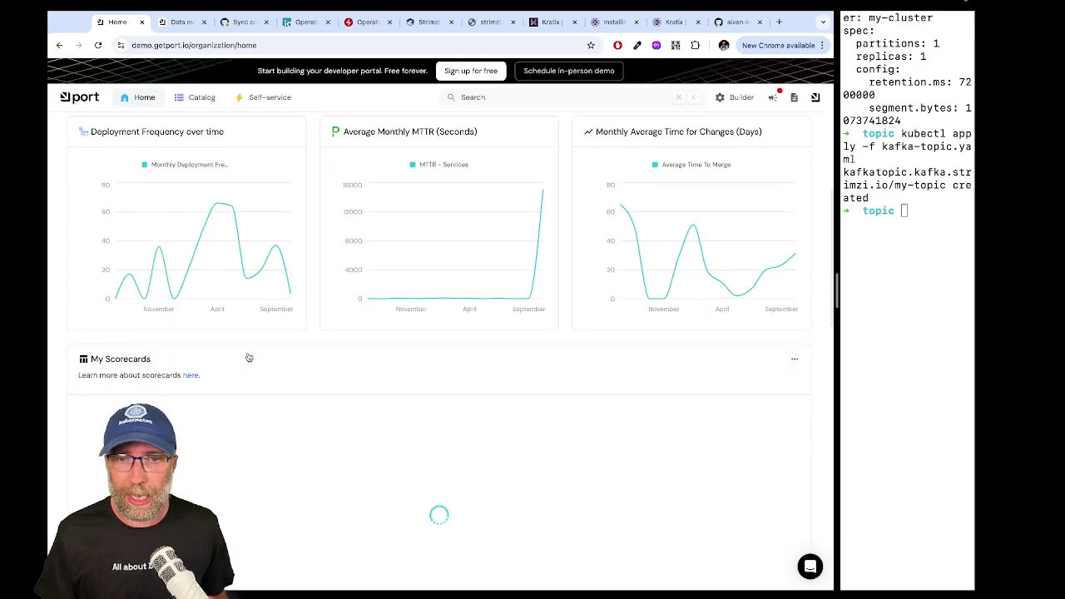
pyautogui.scroll(6, 248, 357)
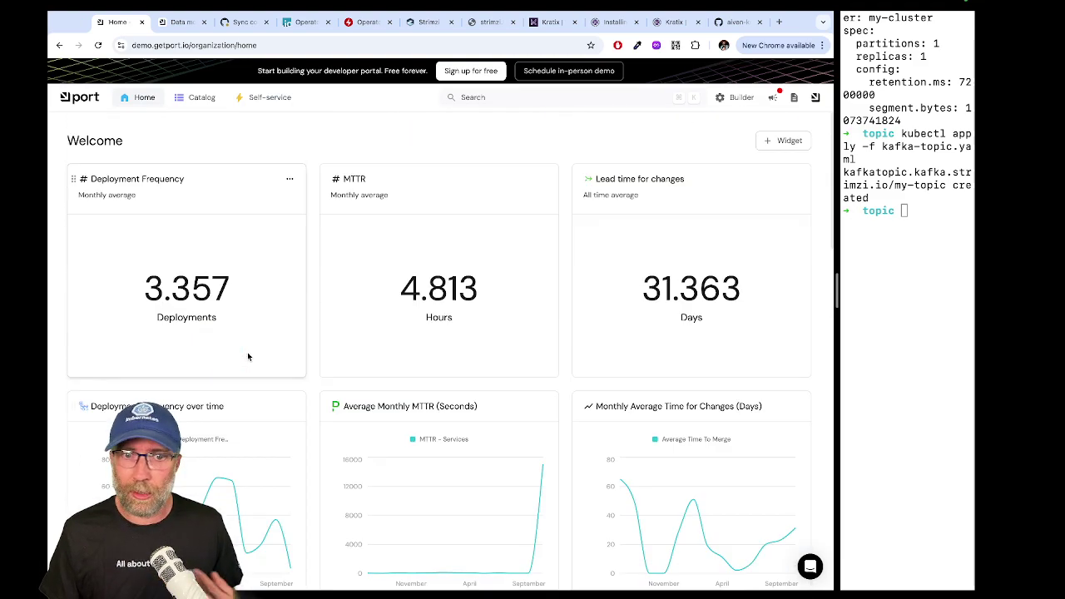
pyautogui.scroll(-10, 247, 357)
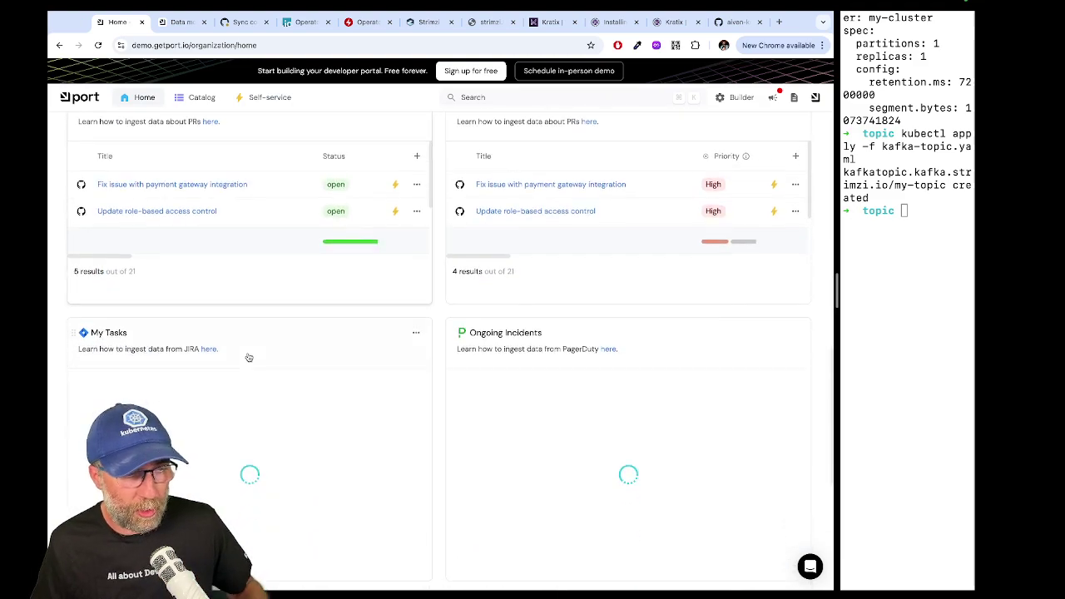
pyautogui.scroll(10, 247, 355)
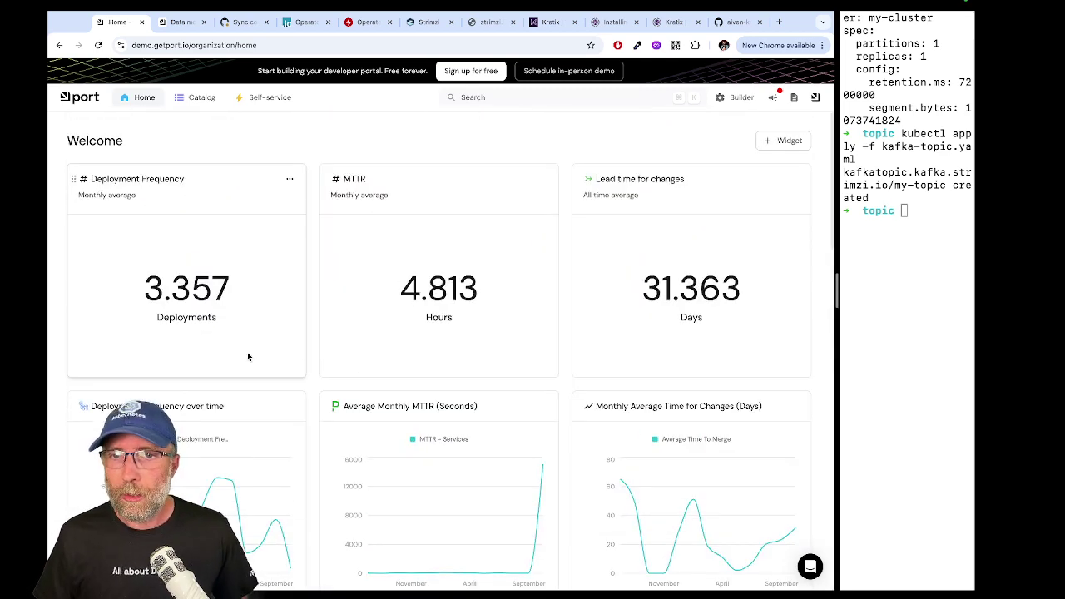
# Open the software catalog, look through its pages, and view the PR Health page under Team Lead.
pyautogui.click(191, 99)
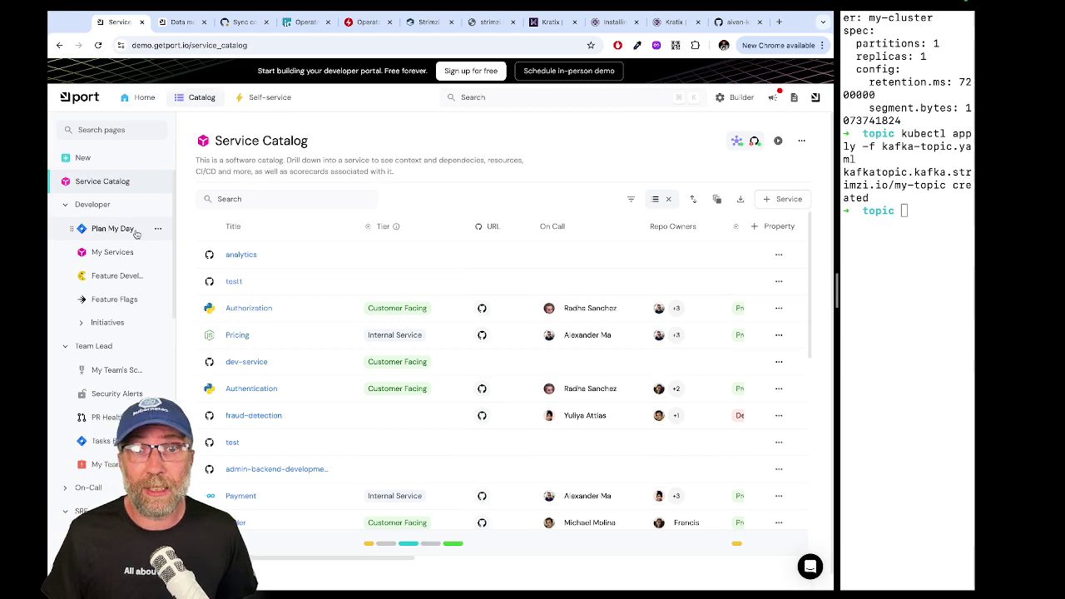
pyautogui.scroll(-3, 121, 297)
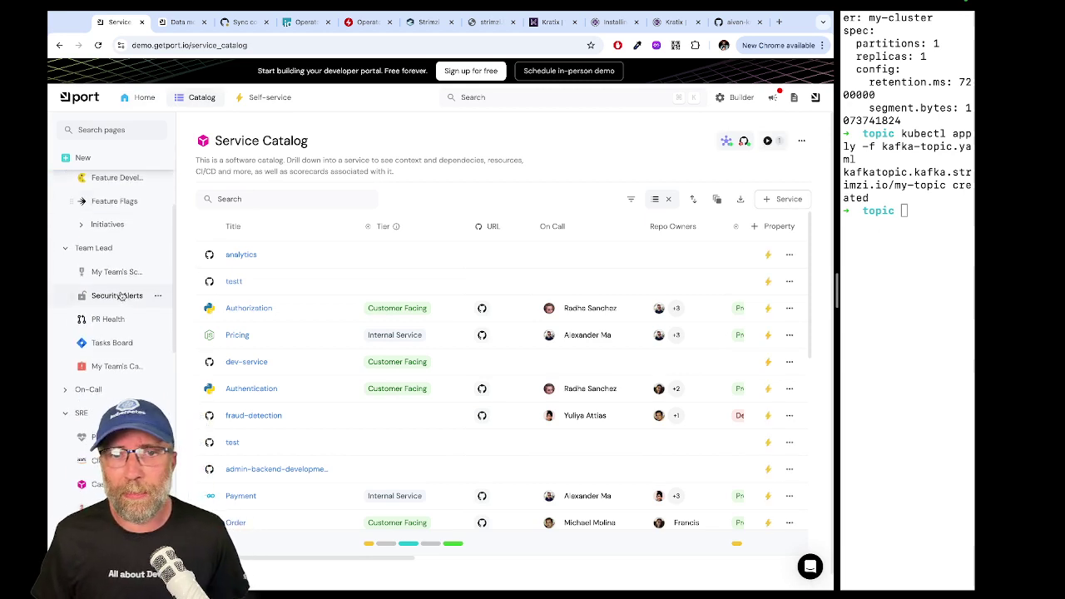
pyautogui.scroll(-3, 125, 300)
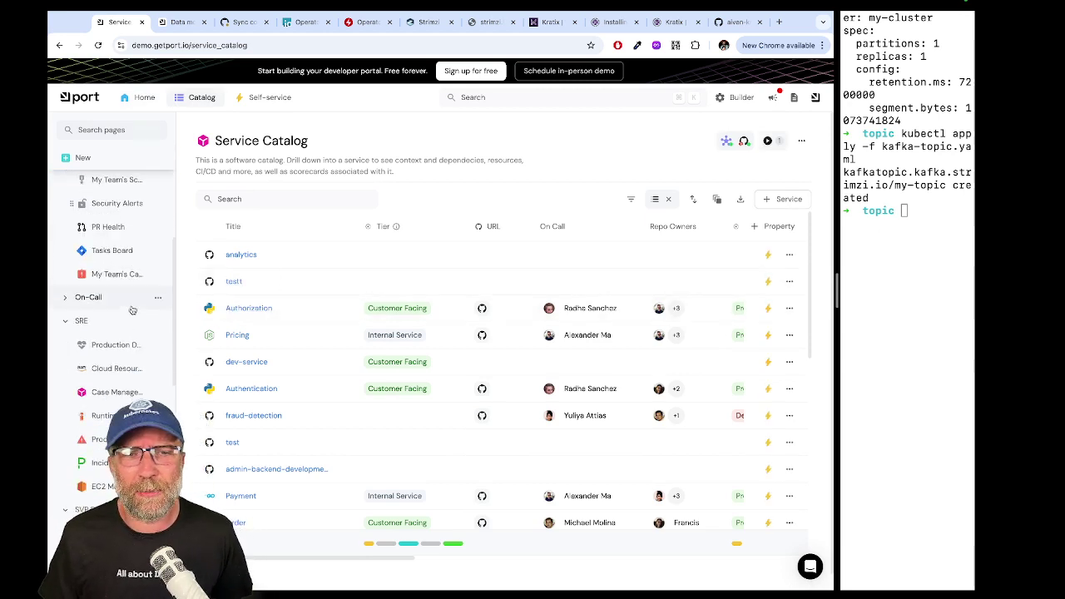
pyautogui.click(109, 227)
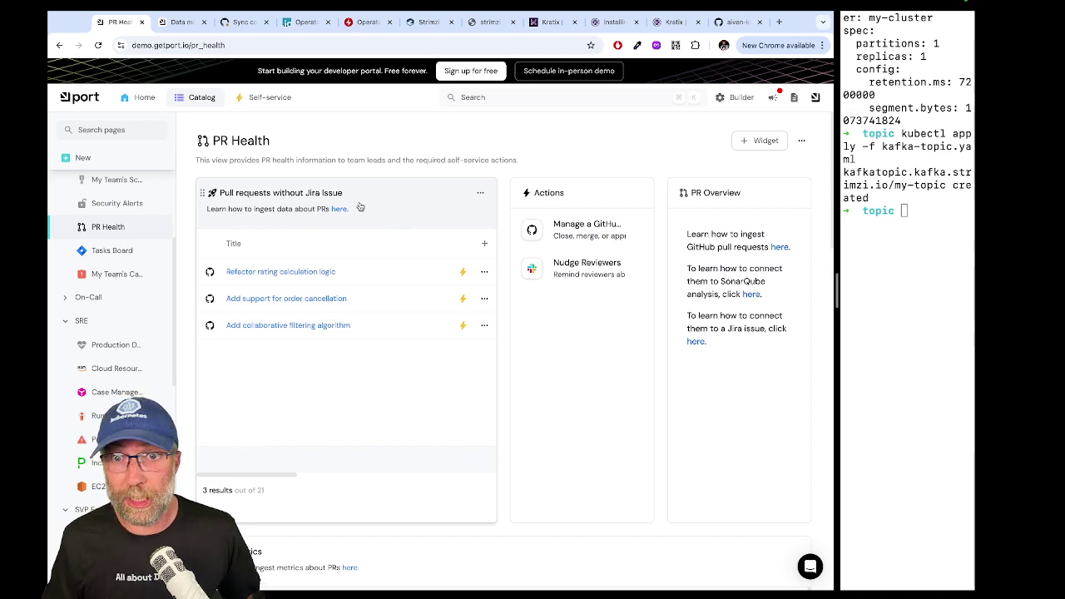
pyautogui.scroll(-3, 249, 218)
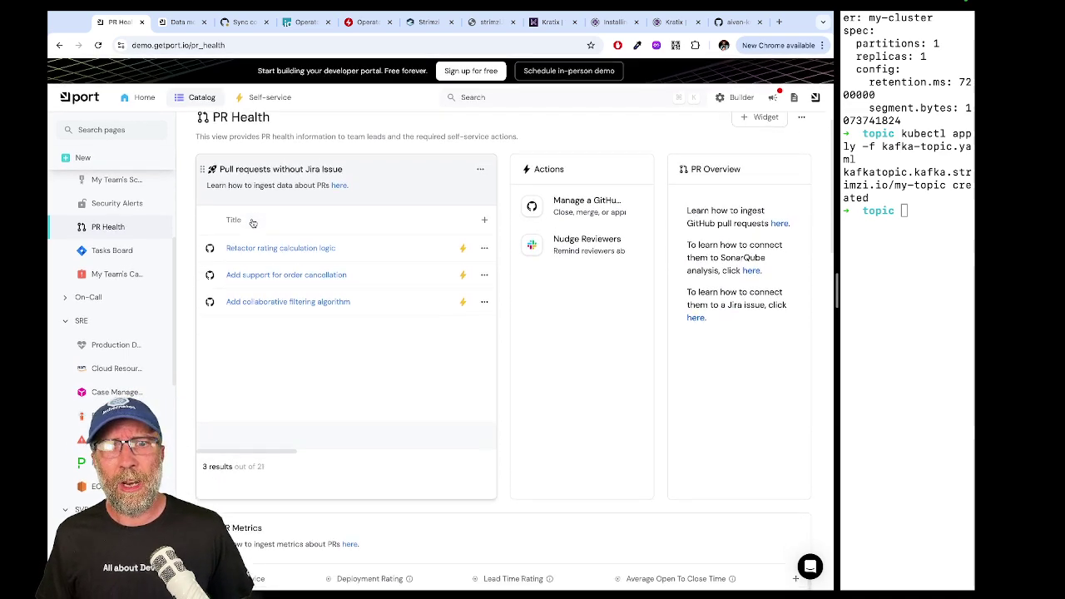
pyautogui.scroll(-2, 253, 222)
# Go to the self-service hub and open the S3 Access Request form.
pyautogui.click(261, 98)
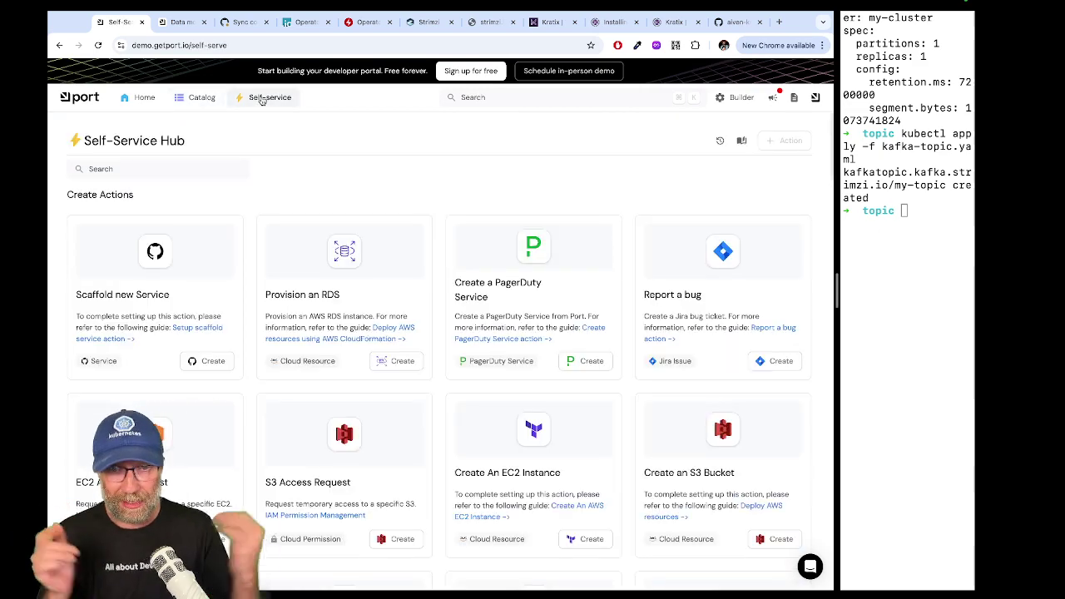
pyautogui.scroll(-4, 444, 262)
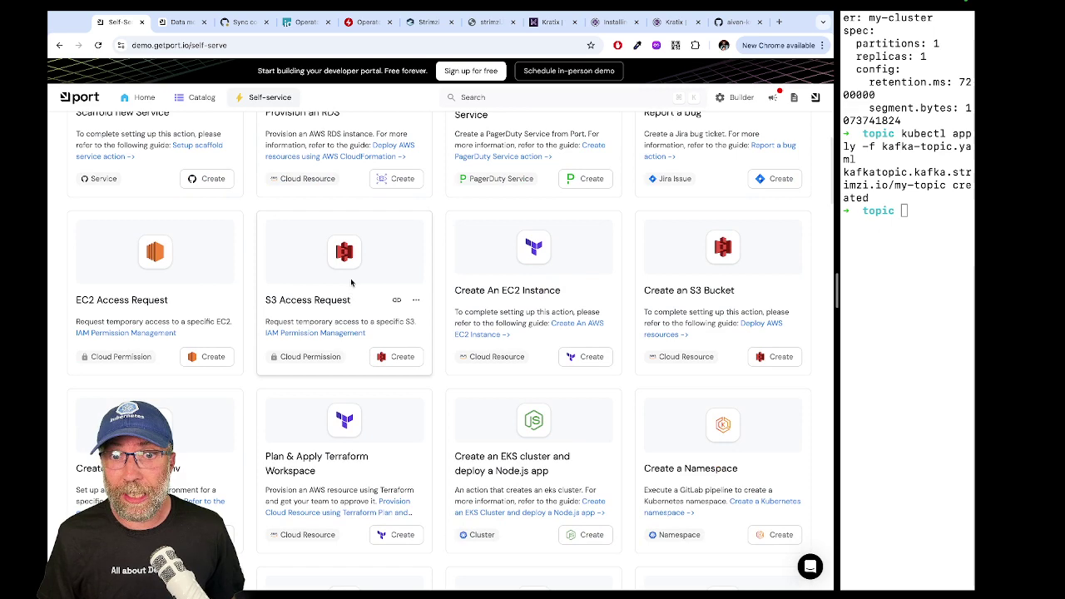
pyautogui.click(401, 358)
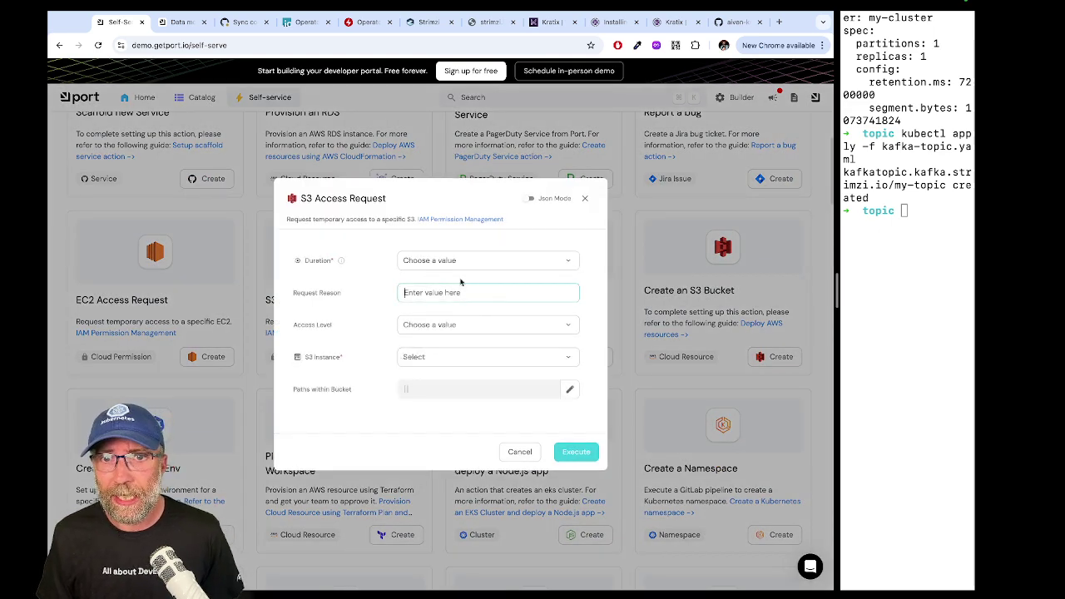
# Fill in the S3 access request with duration 1 hour, reason "need it for a test" and access level Write Access.
pyautogui.click(423, 259)
pyautogui.click(458, 303)
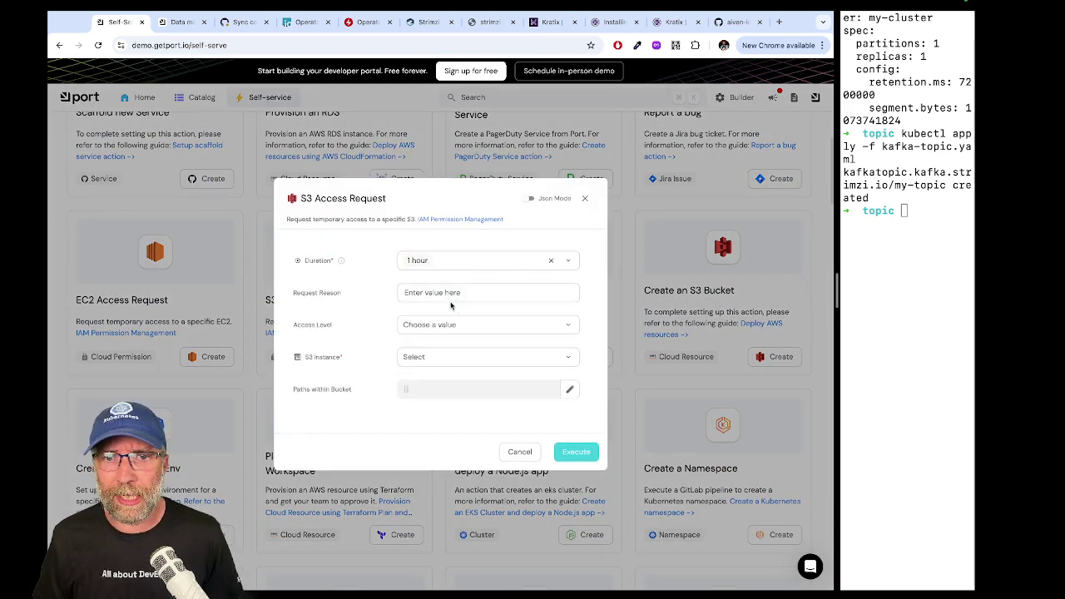
pyautogui.click(456, 293)
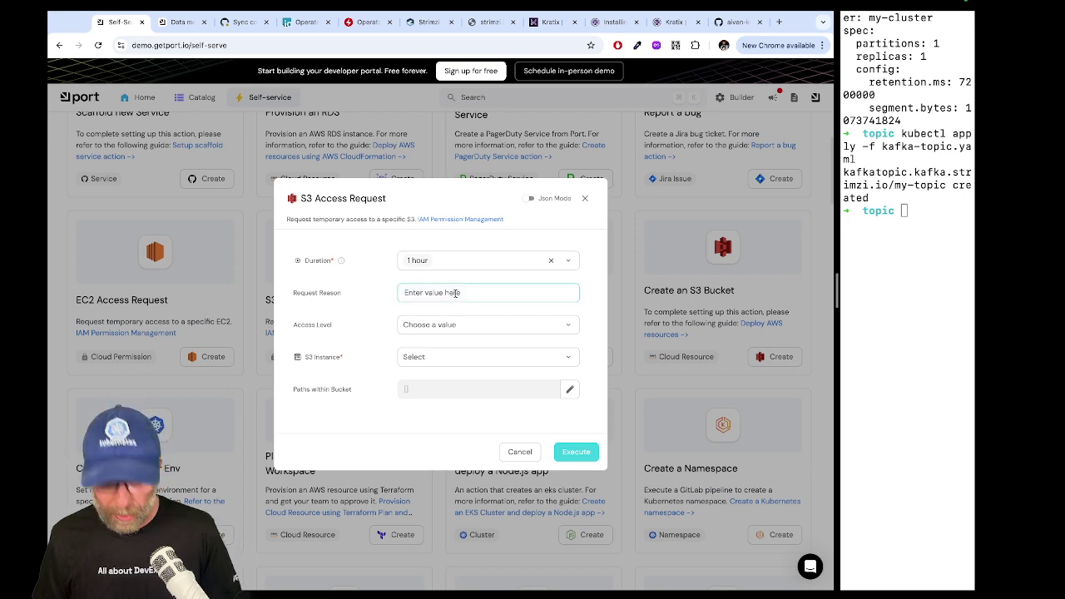
pyautogui.write('need i')
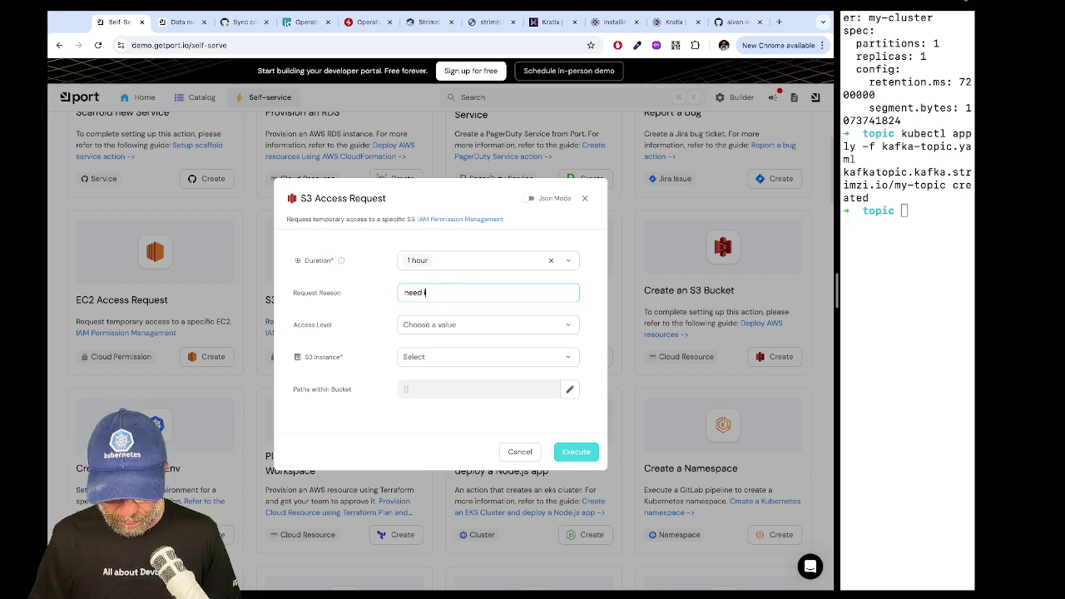
pyautogui.write('t for a test')
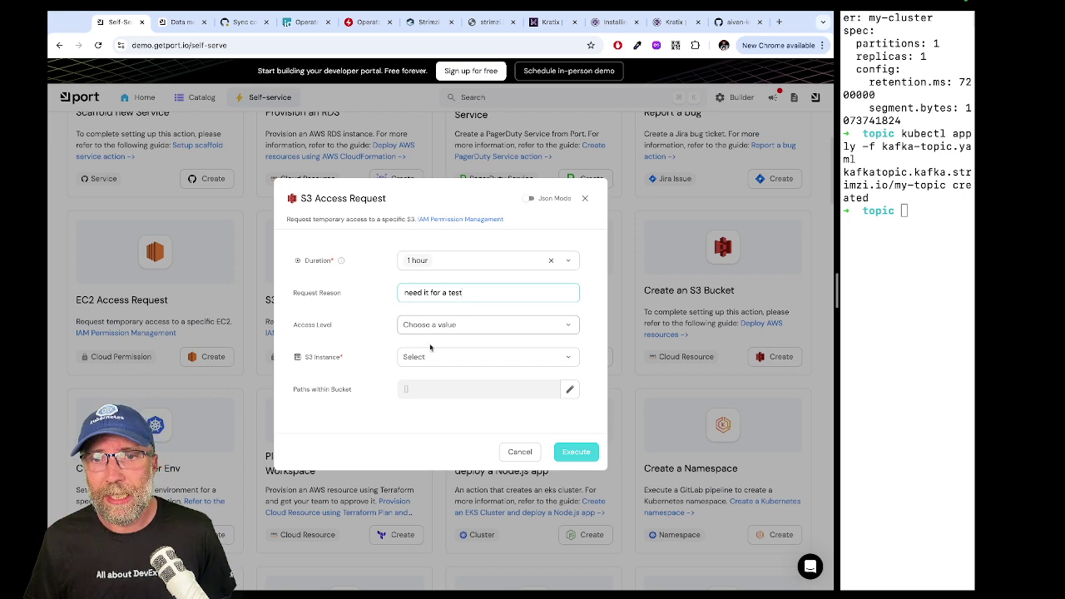
pyautogui.click(448, 327)
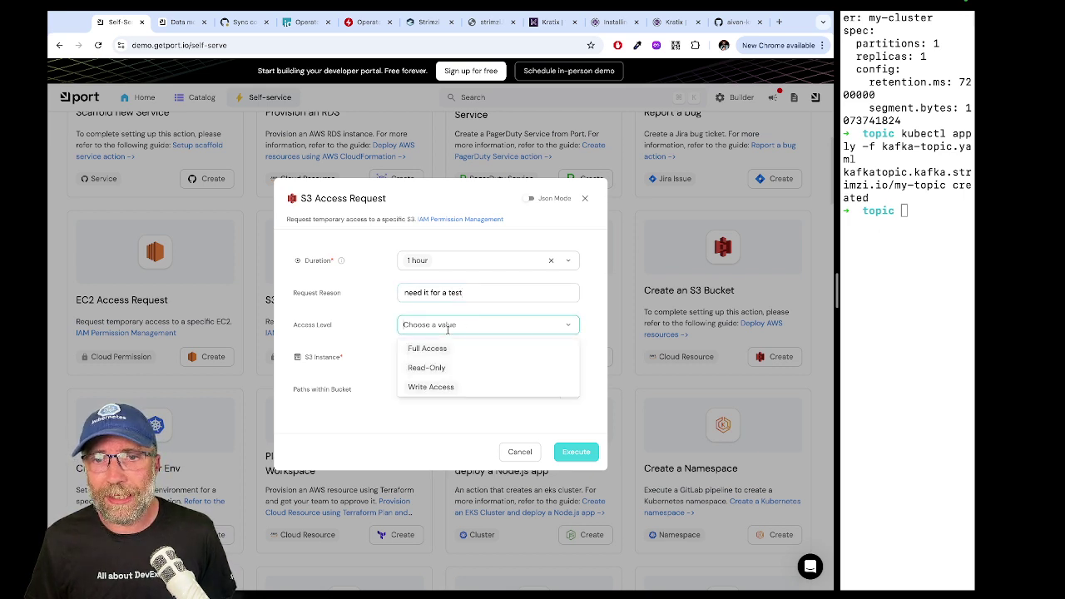
pyautogui.click(456, 386)
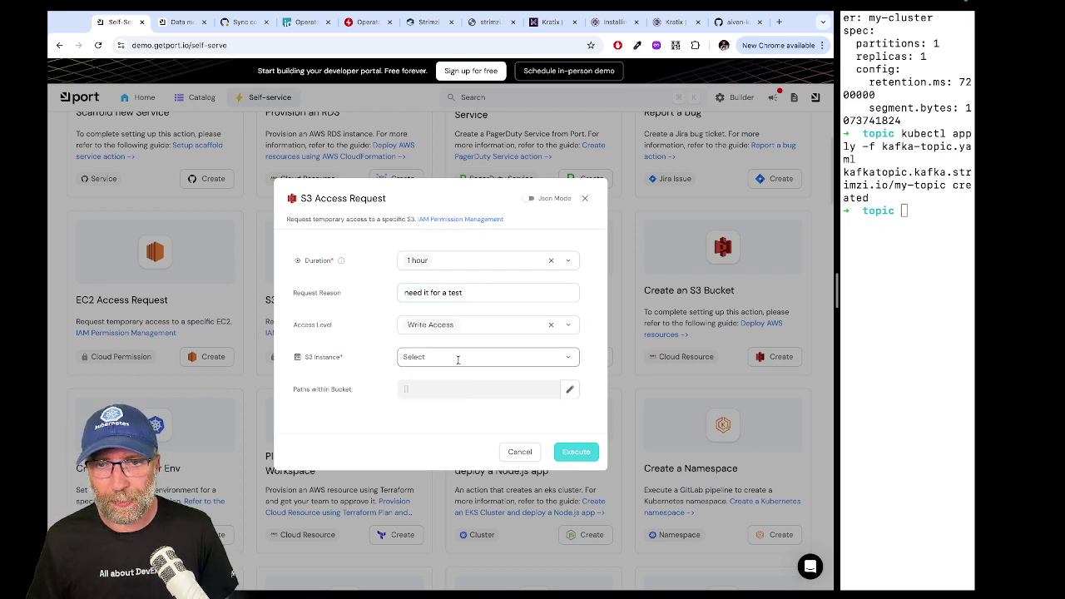
# Try to choose an S3 instance and execute the access request, and discard the form's changes.
pyautogui.click(458, 358)
pyautogui.click(494, 384)
pyautogui.click(430, 361)
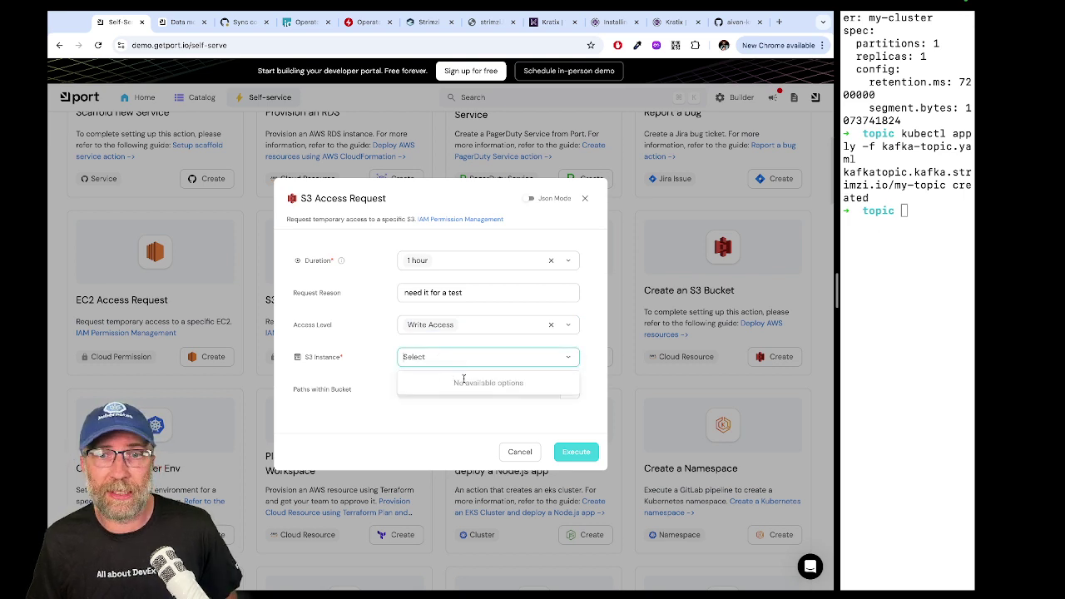
pyautogui.click(391, 410)
pyautogui.click(574, 452)
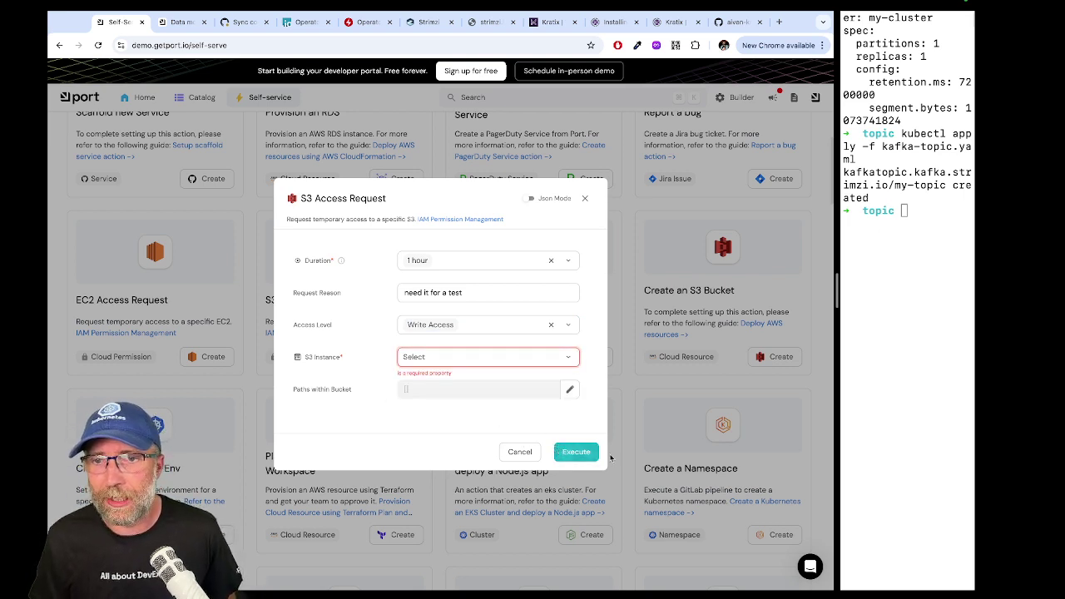
pyautogui.click(585, 201)
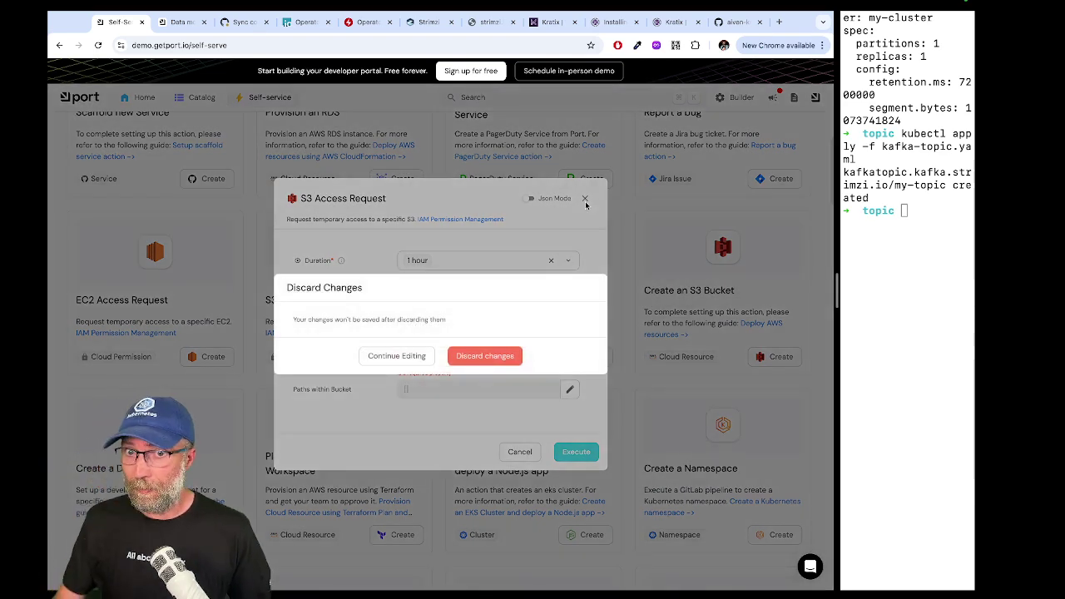
pyautogui.click(493, 353)
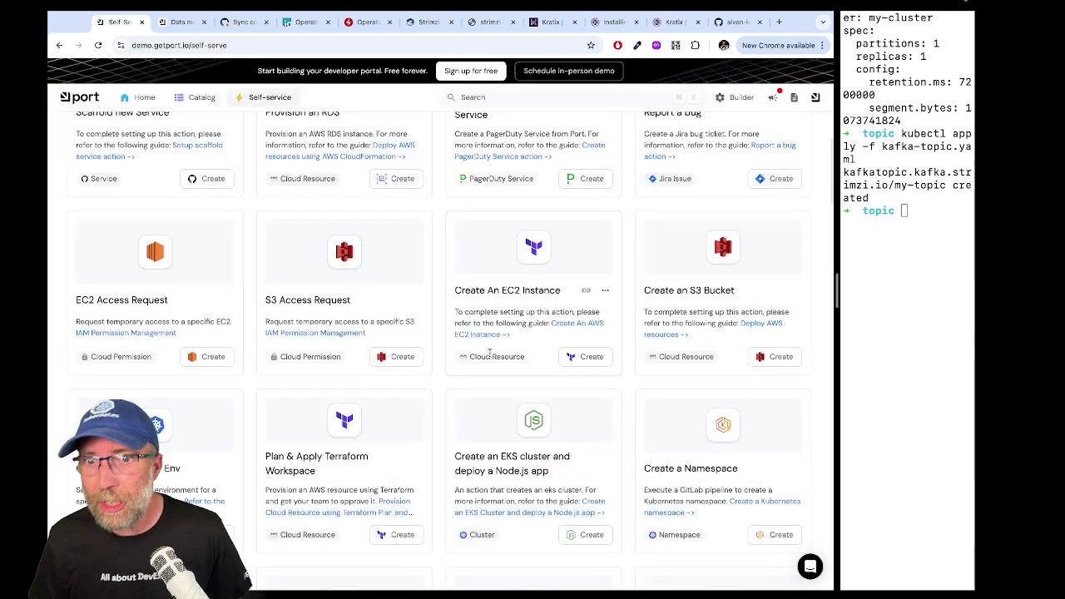
# Open the demo portal's data model in the builder and examine the Service blueprint's properties and relations.
pyautogui.click(738, 99)
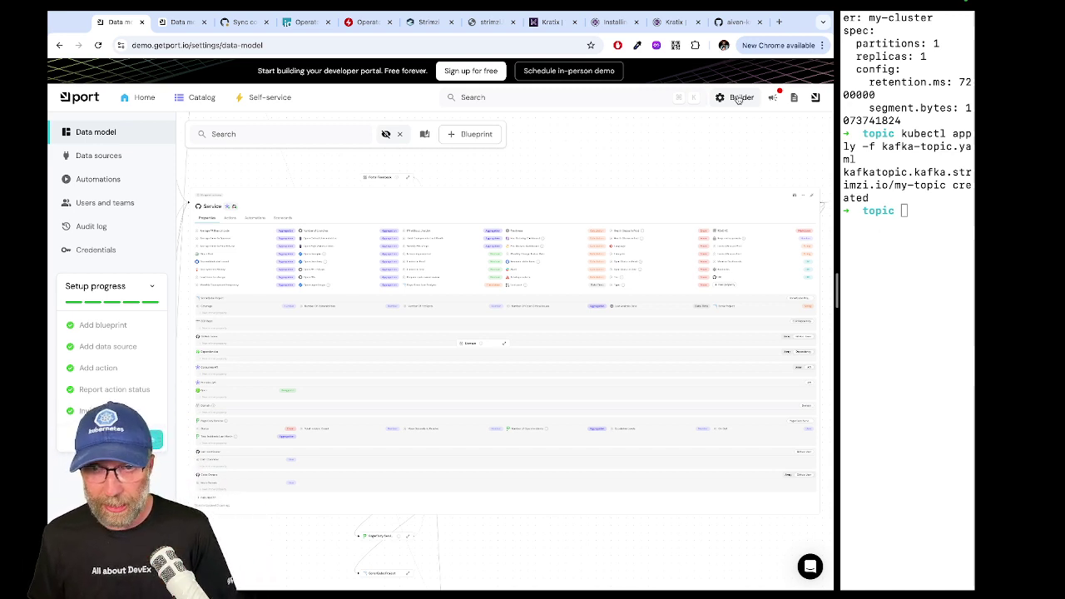
pyautogui.scroll(5, 364, 272)
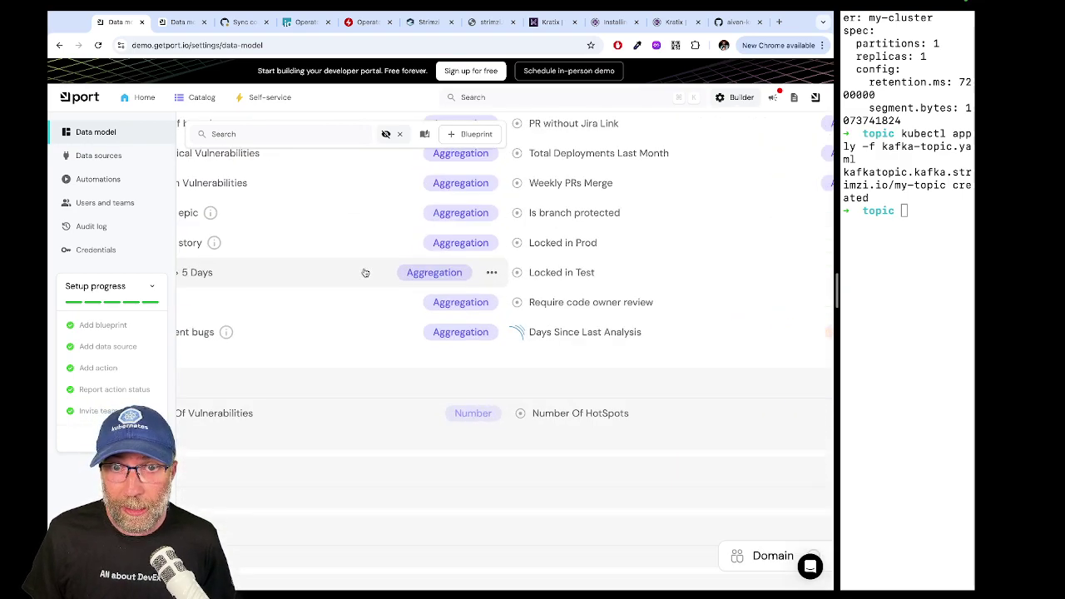
pyautogui.moveTo(363, 269); pyautogui.dragTo(691, 308)
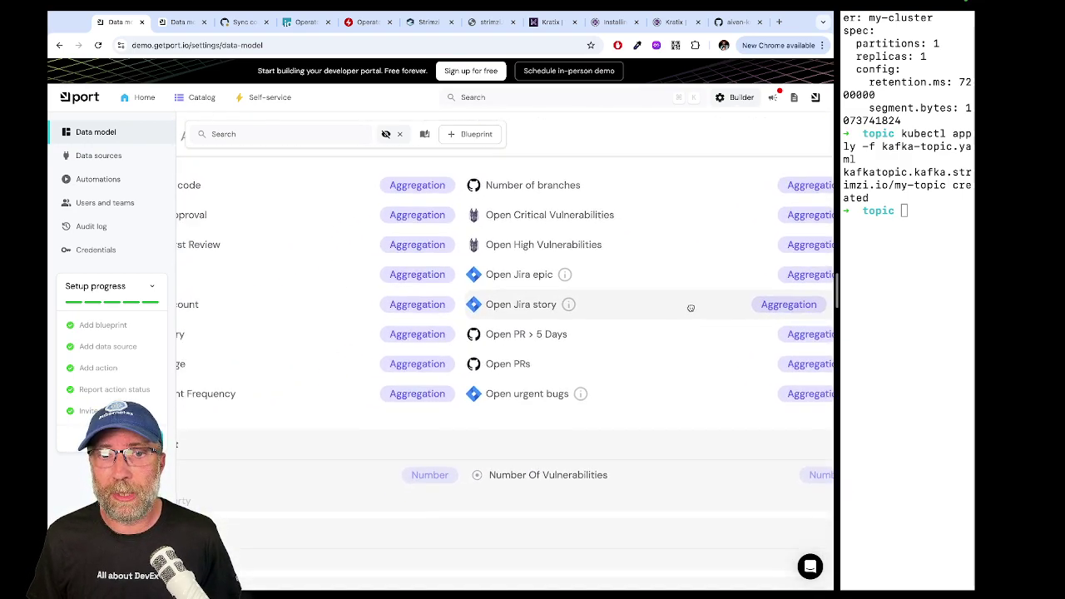
pyautogui.scroll(-5, 691, 308)
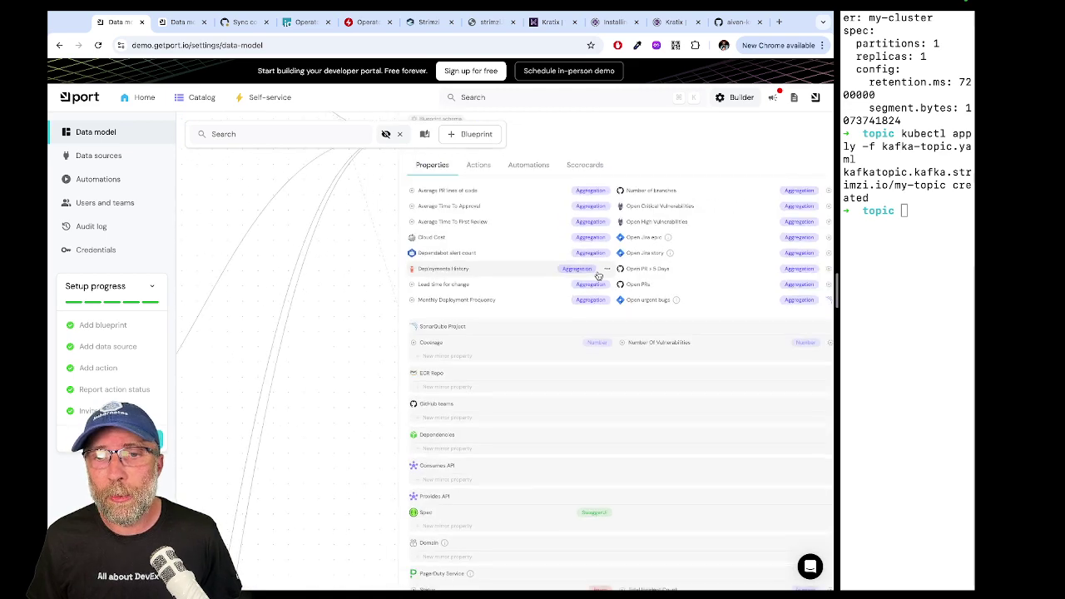
pyautogui.moveTo(378, 385); pyautogui.dragTo(494, 242)
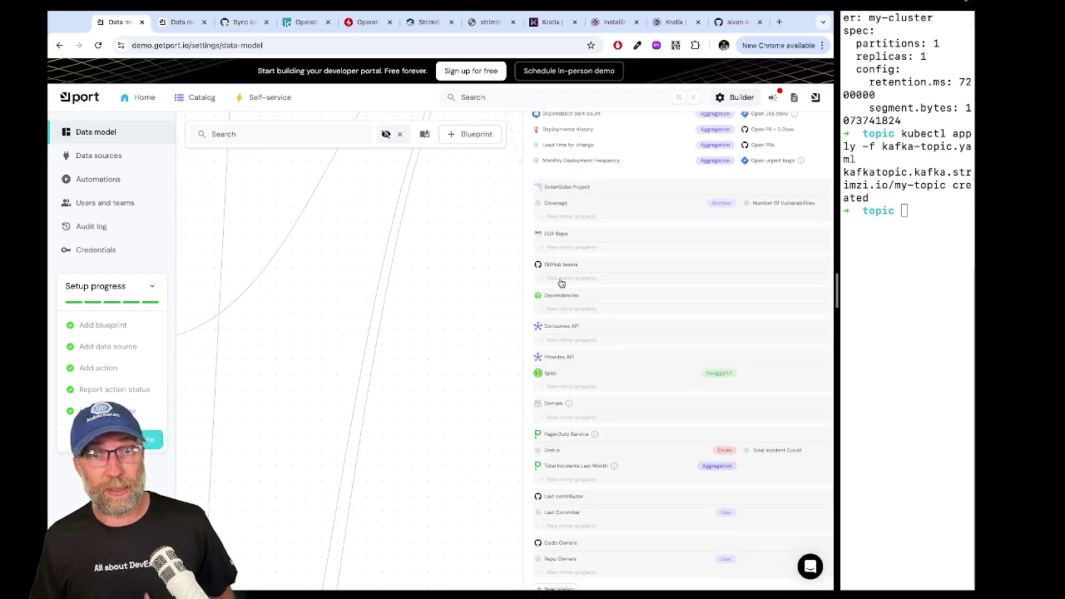
pyautogui.moveTo(561, 283); pyautogui.dragTo(623, 279)
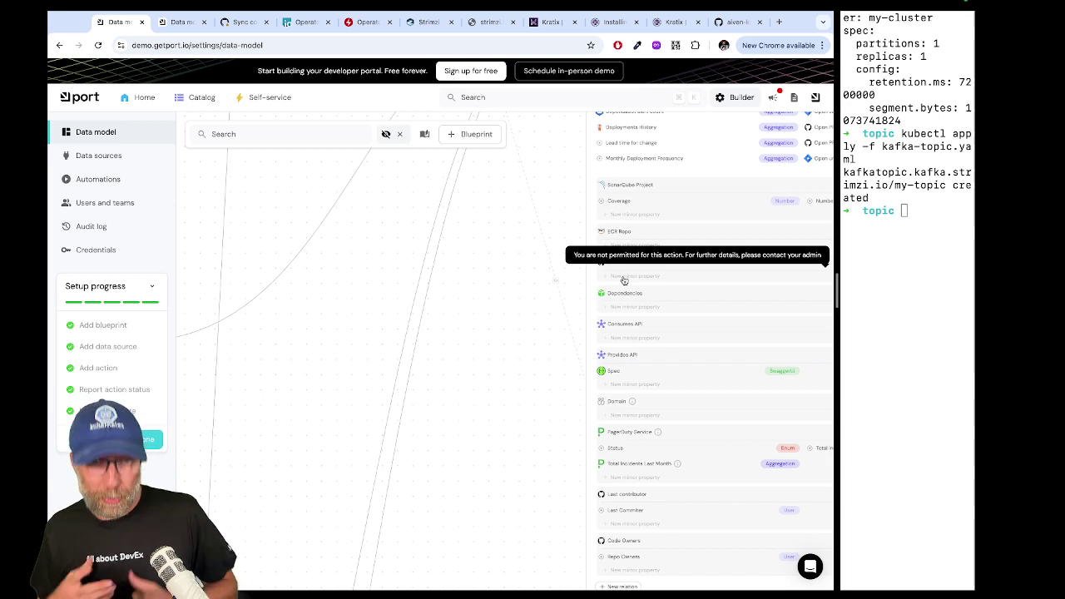
# Switch to the app.getport.io data model and move the Quake blueprint up, closer to the Pull Request and Service blueprints.
pyautogui.click(181, 22)
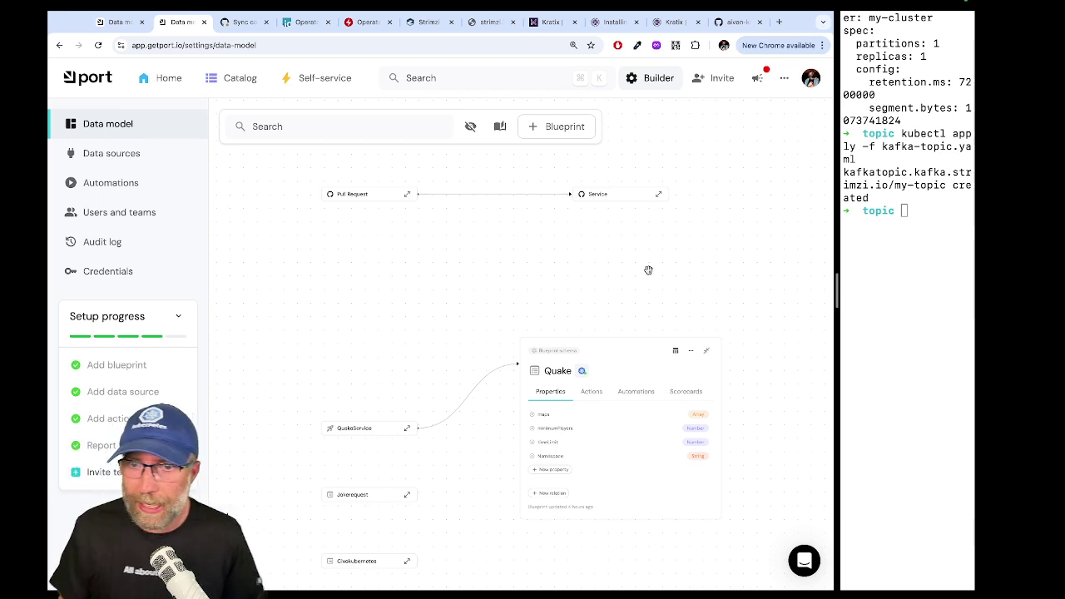
pyautogui.moveTo(626, 352); pyautogui.dragTo(549, 262)
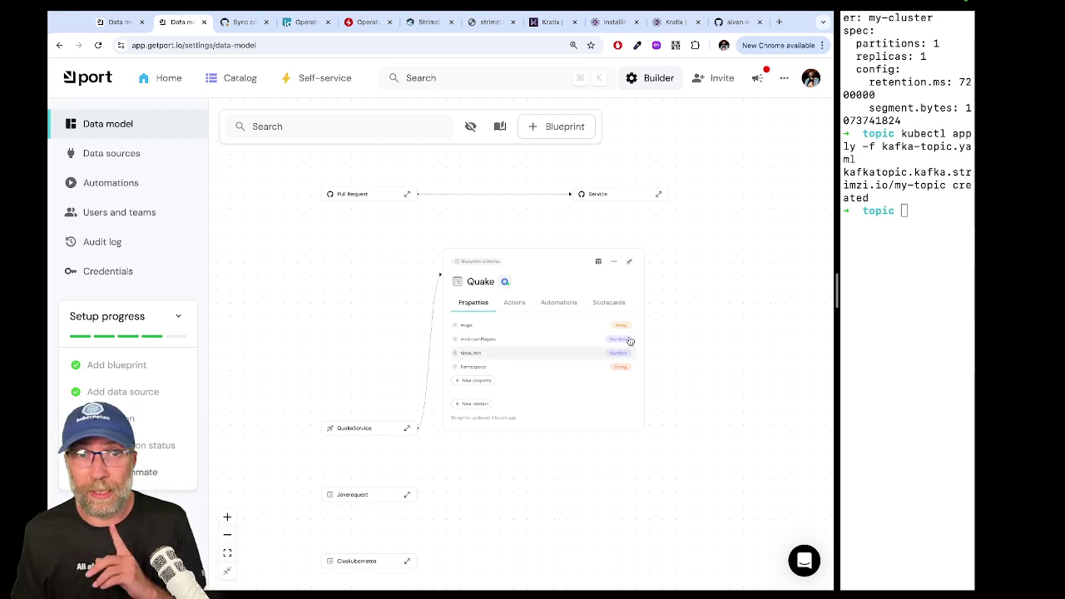
# Open the my-cluster exporter's mapping from the data sources and highlight its crdsToDiscover line for quakes.sebi.org.
pyautogui.click(125, 155)
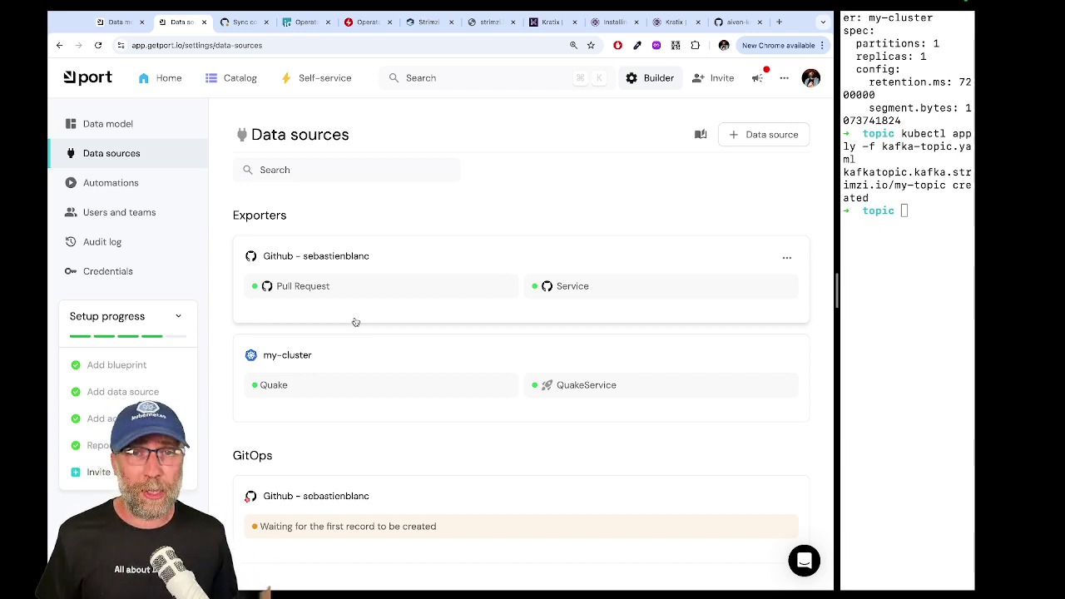
pyautogui.click(348, 360)
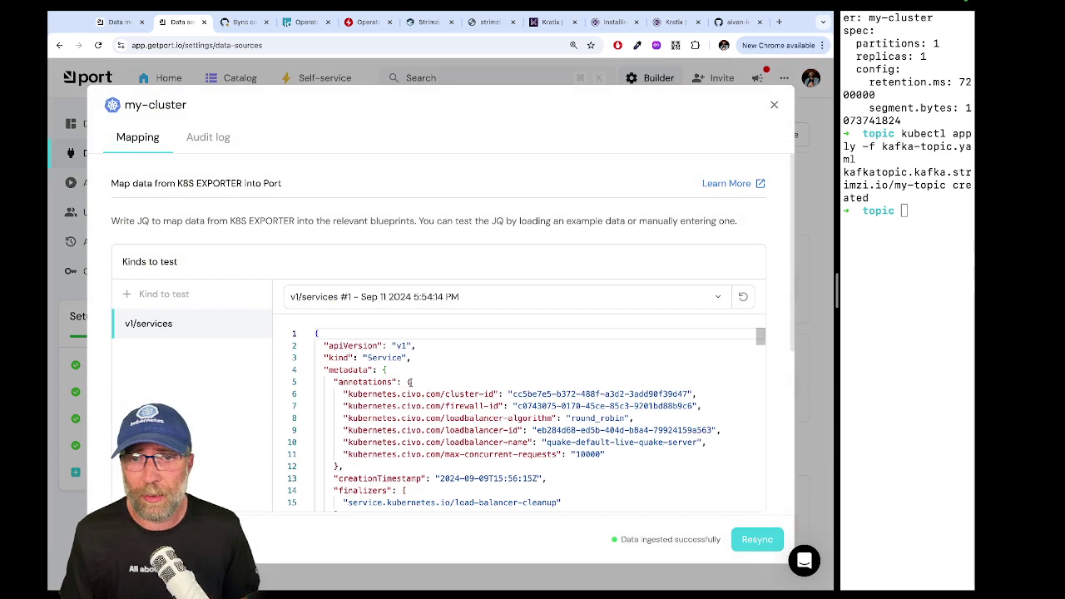
pyautogui.scroll(-15, 385, 349)
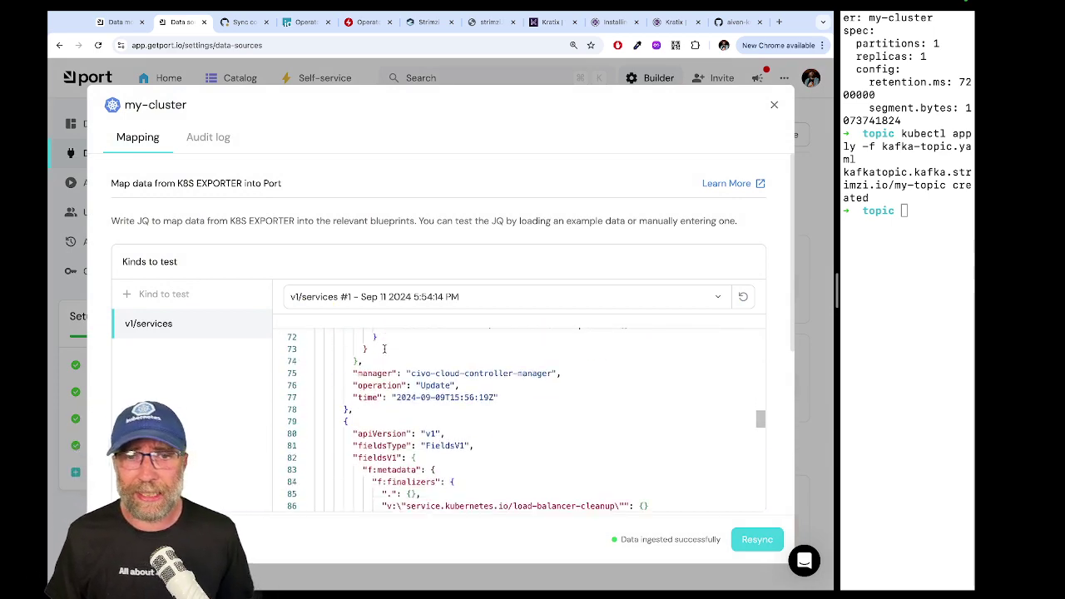
pyautogui.scroll(-15, 384, 349)
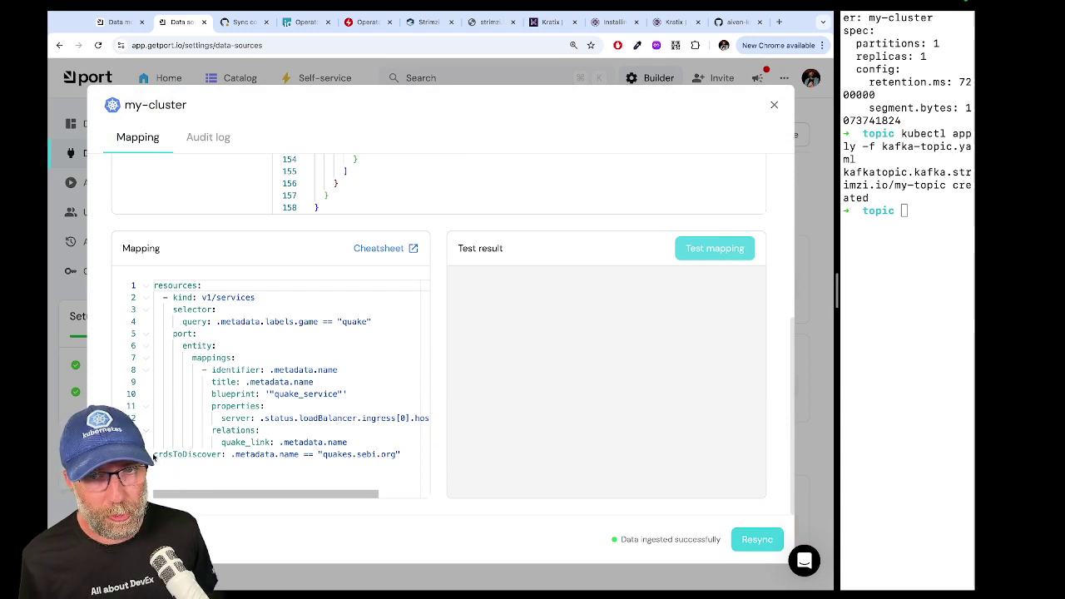
pyautogui.moveTo(153, 450); pyautogui.dragTo(402, 453)
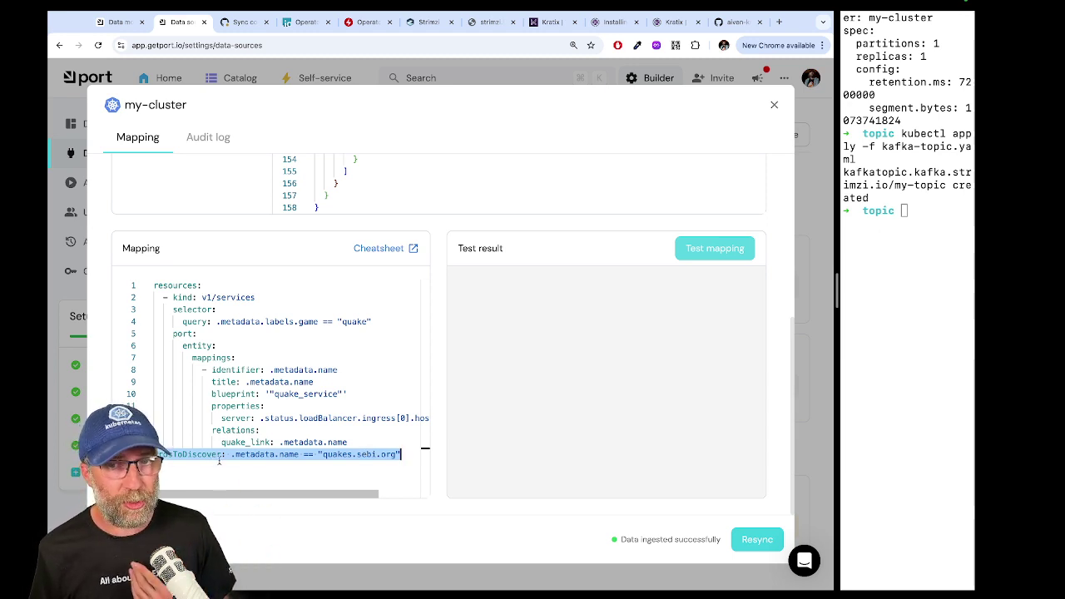
# Highlight quakes and sebi in the crdsToDiscover line, then close the my-cluster exporter and return to the data model.
pyautogui.doubleClick(334, 457)
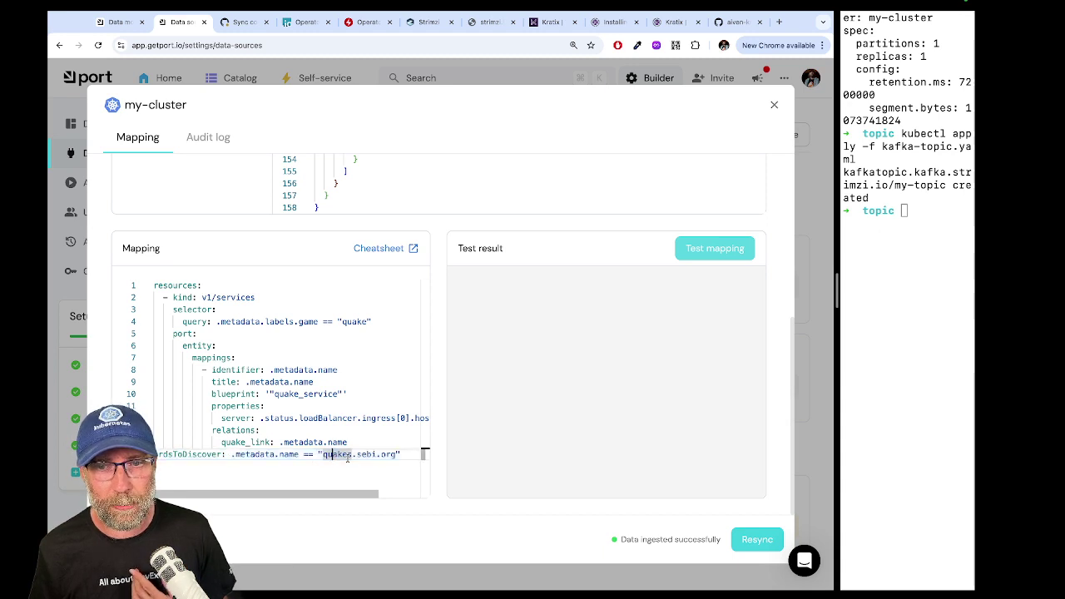
pyautogui.doubleClick(367, 454)
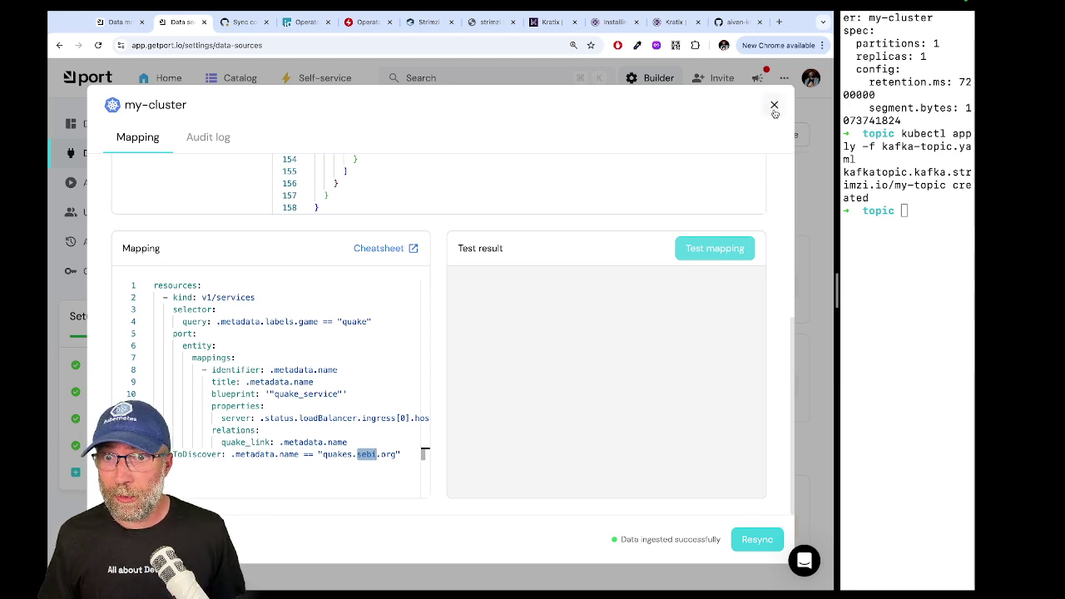
pyautogui.click(774, 106)
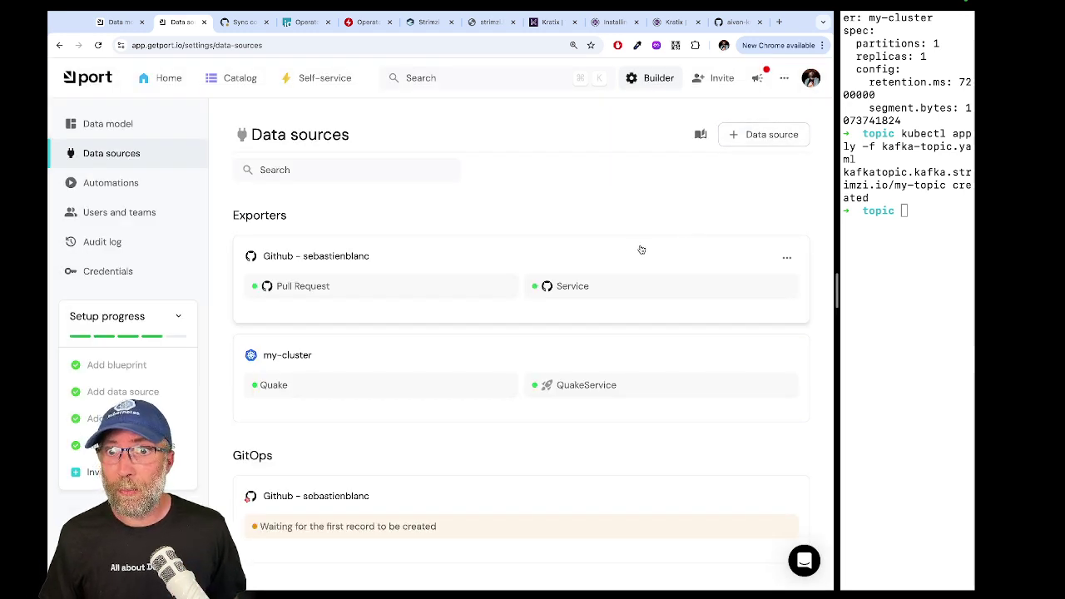
pyautogui.click(634, 77)
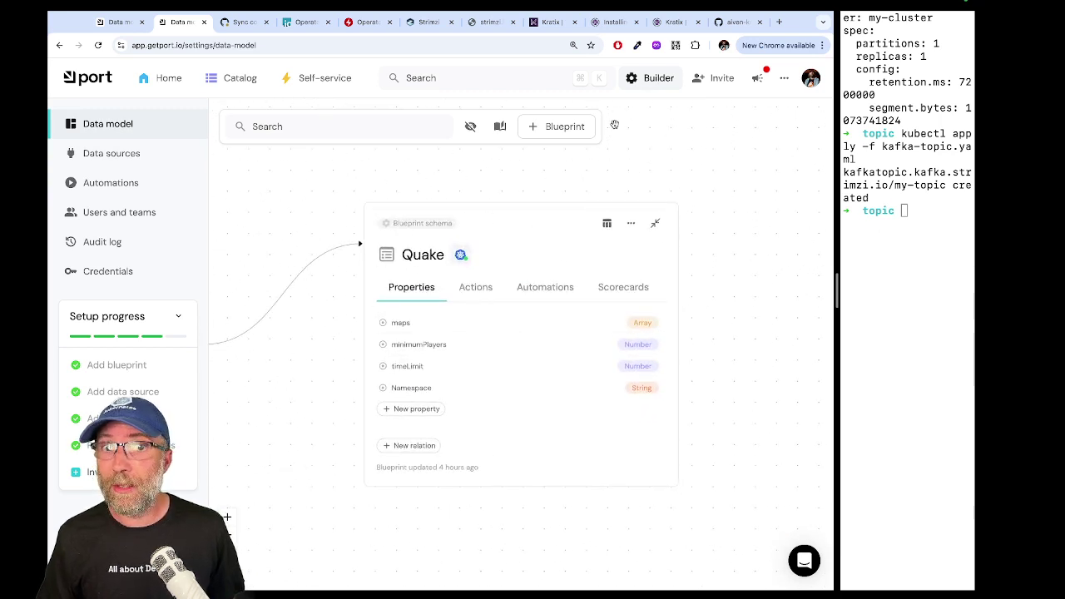
# Open the Self-Service Hub and examine the create, day-2 and delete actions generated from the cluster's custom resource definitions.
pyautogui.click(310, 78)
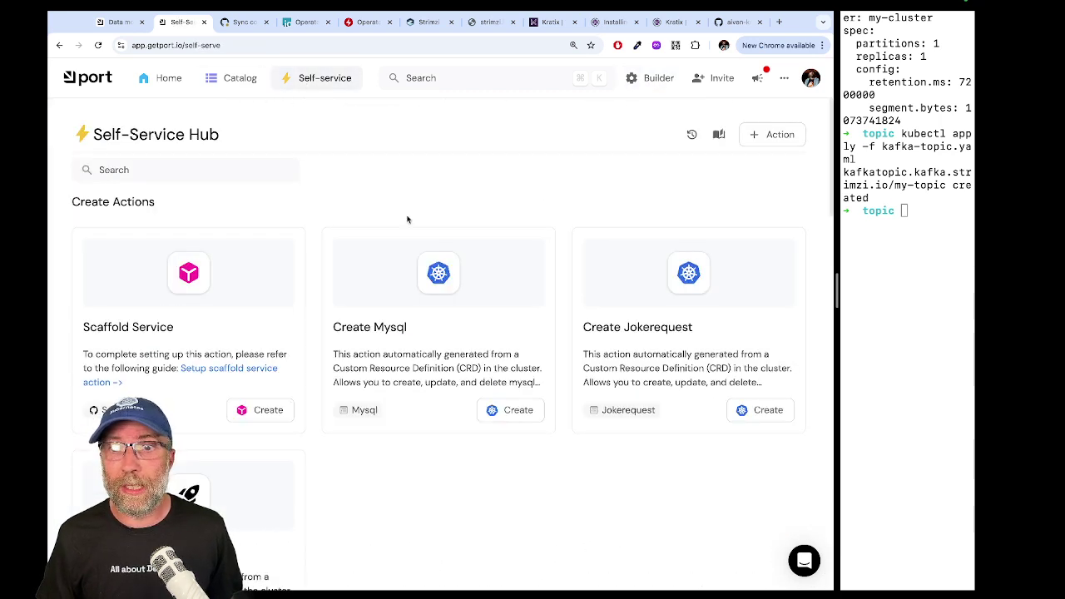
pyautogui.scroll(-4, 286, 359)
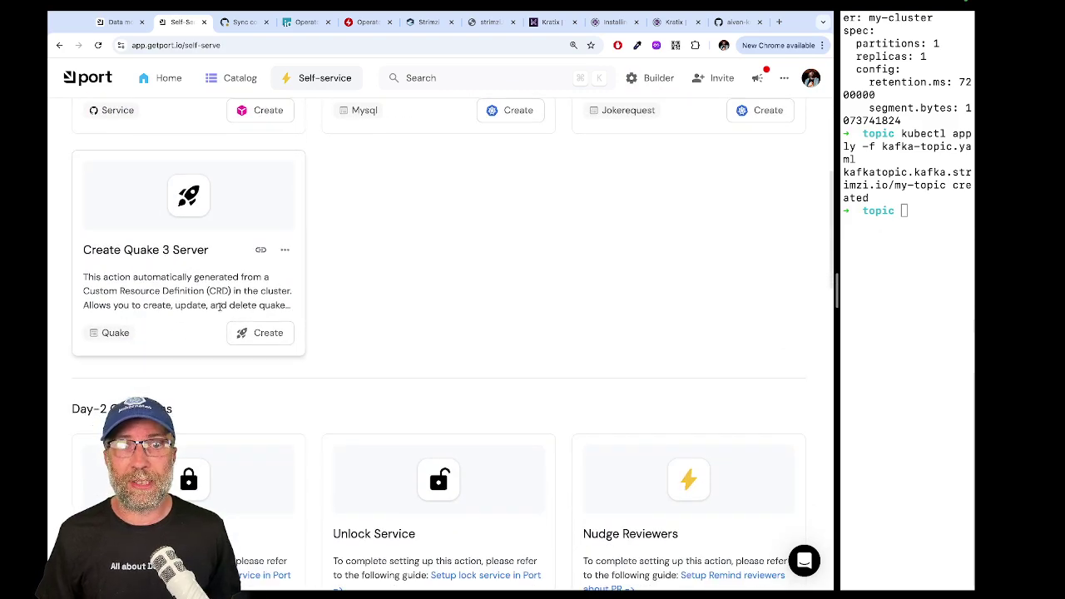
pyautogui.scroll(-1, 308, 278)
pyautogui.scroll(2, 308, 278)
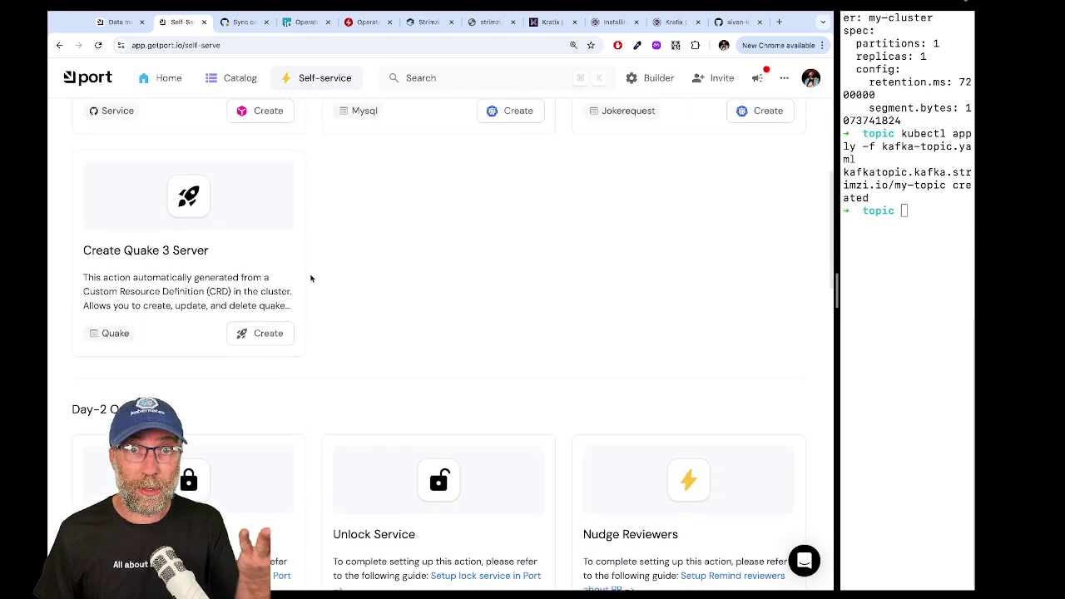
pyautogui.scroll(-8, 311, 278)
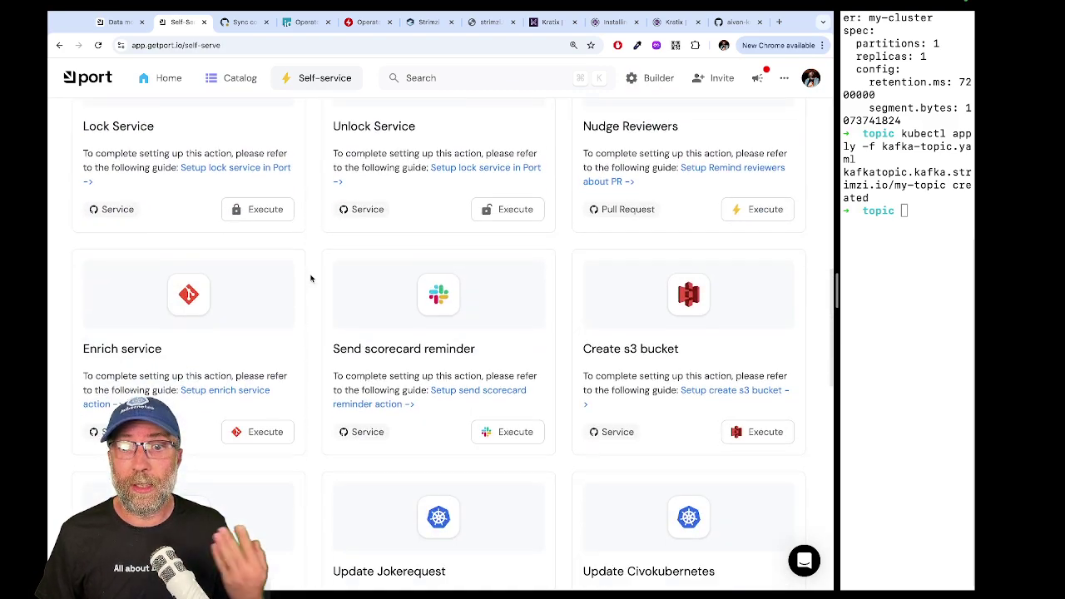
pyautogui.scroll(-7, 310, 278)
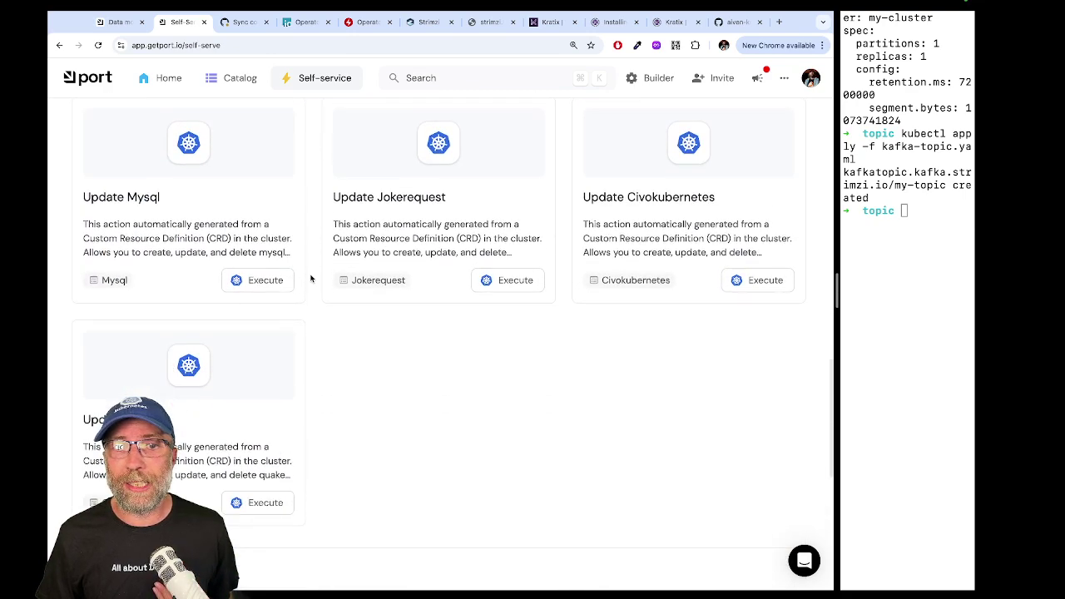
pyautogui.scroll(-5, 174, 244)
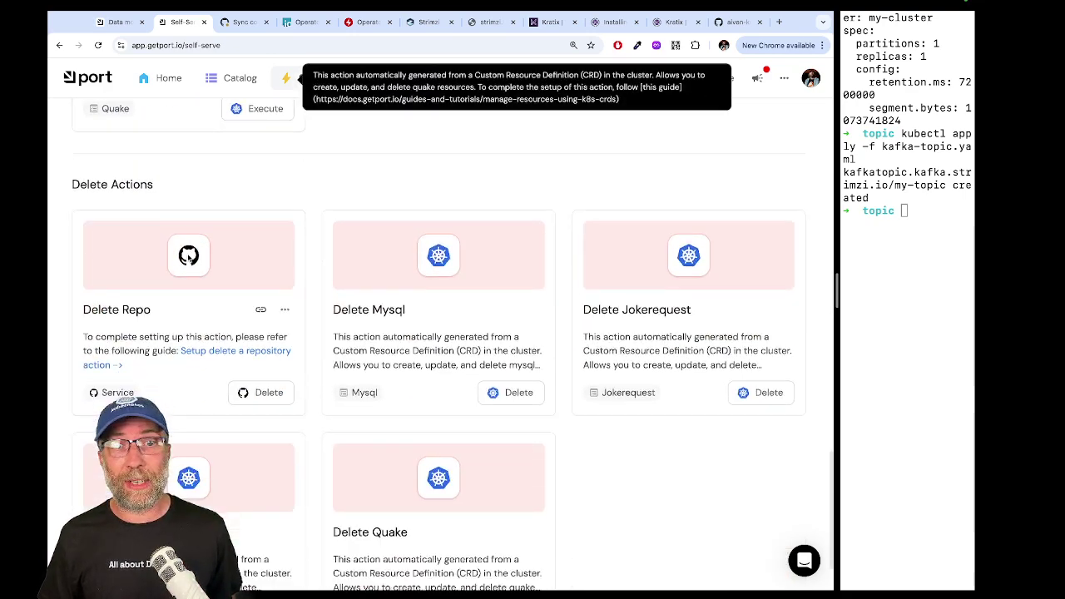
pyautogui.scroll(20, 188, 258)
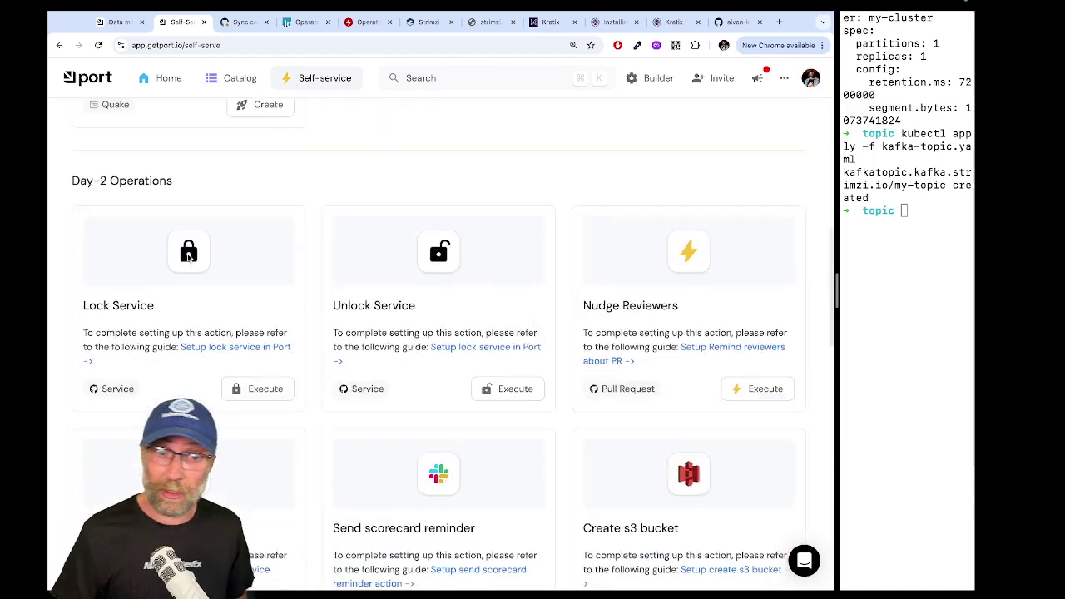
pyautogui.scroll(-4, 188, 258)
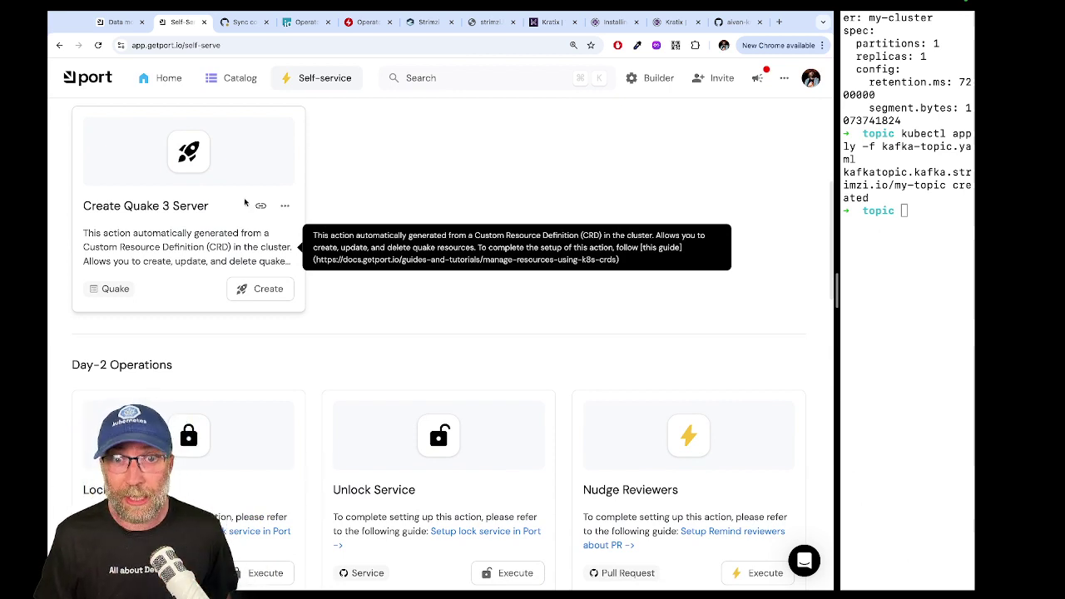
# Open the Create Quake 3 Server action for editing and examine the inputs in its user form.
pyautogui.click(284, 207)
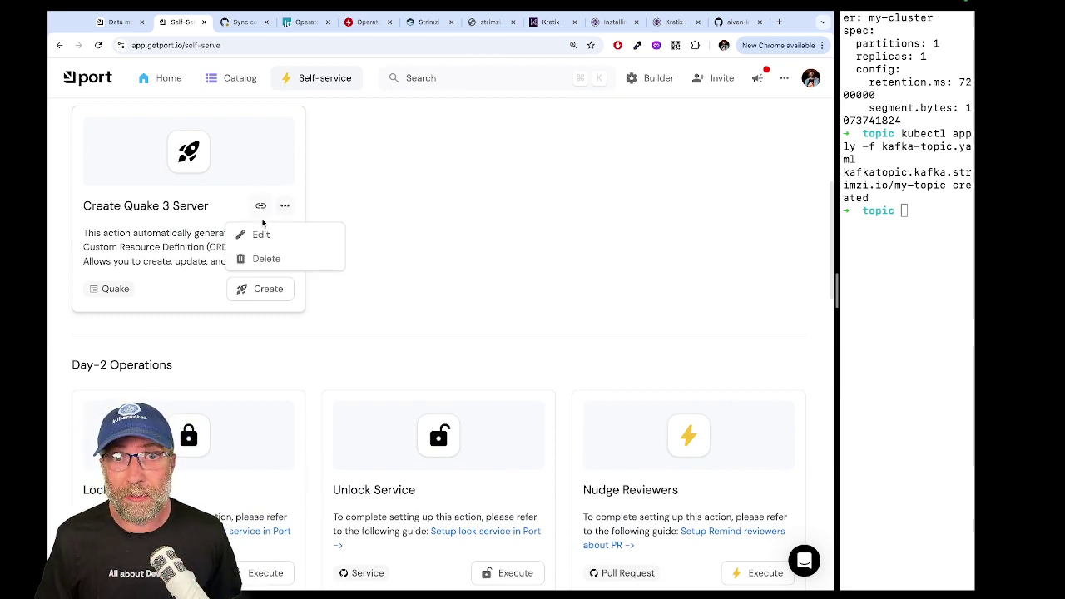
pyautogui.click(261, 234)
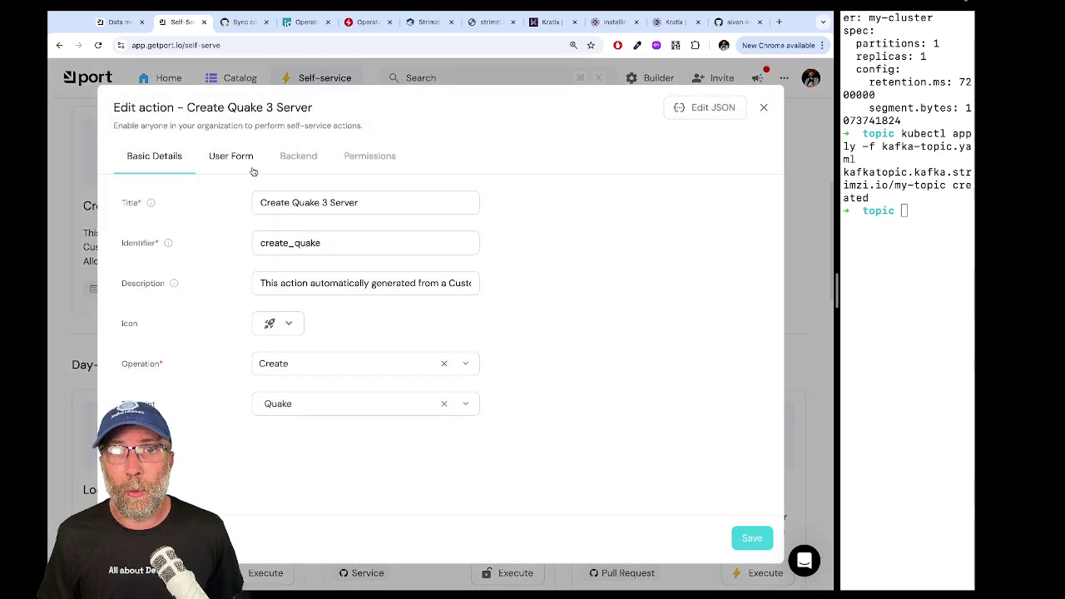
pyautogui.click(235, 160)
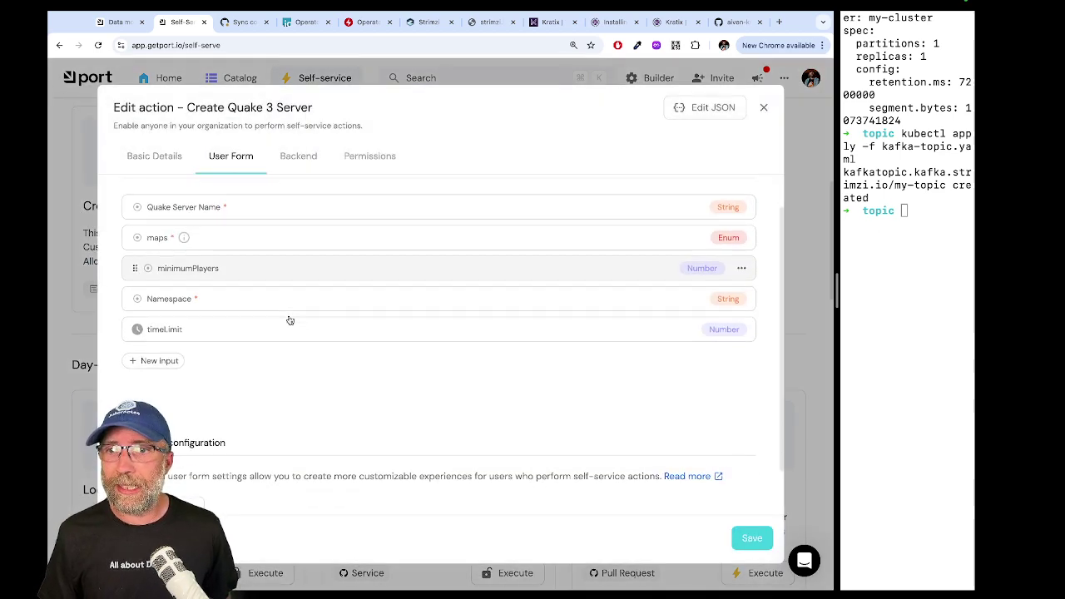
pyautogui.scroll(-1, 289, 321)
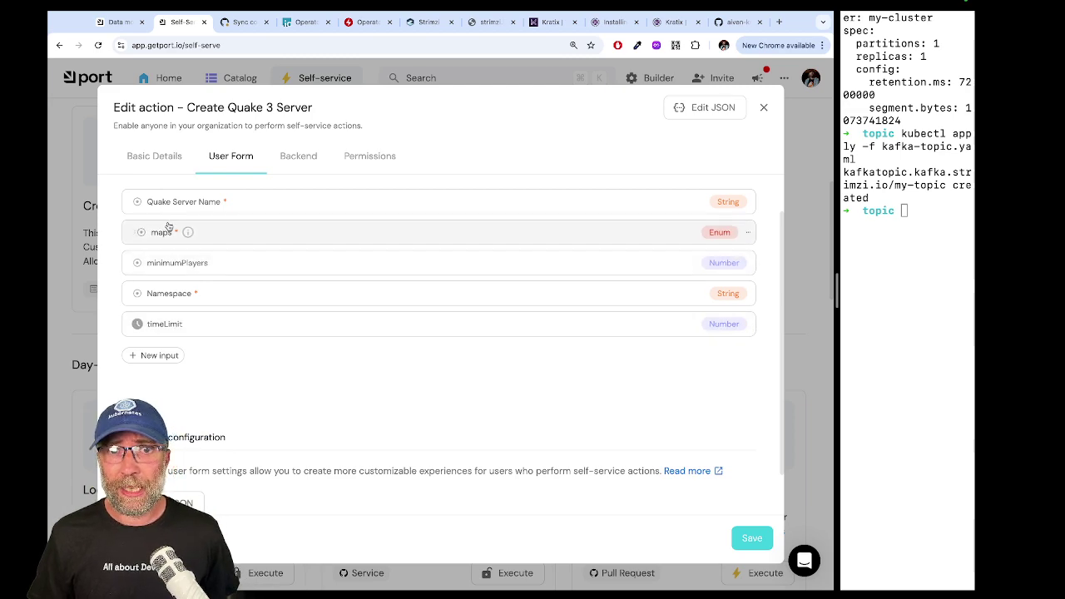
# Open the maps user input, review its list of options and default selection, and save it without changes.
pyautogui.click(280, 232)
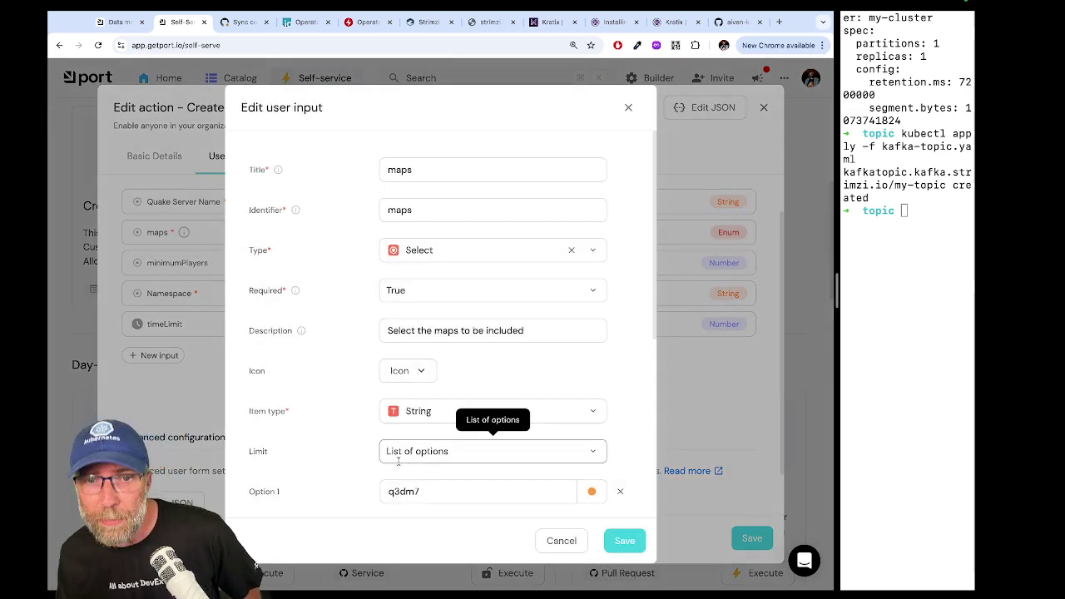
pyautogui.click(551, 494)
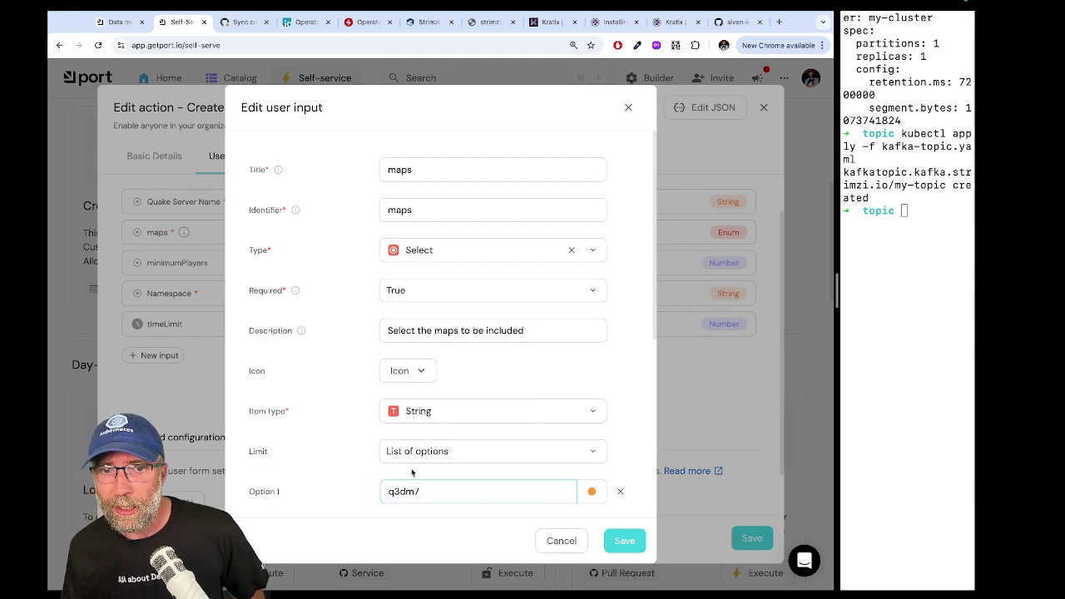
pyautogui.scroll(-5, 351, 466)
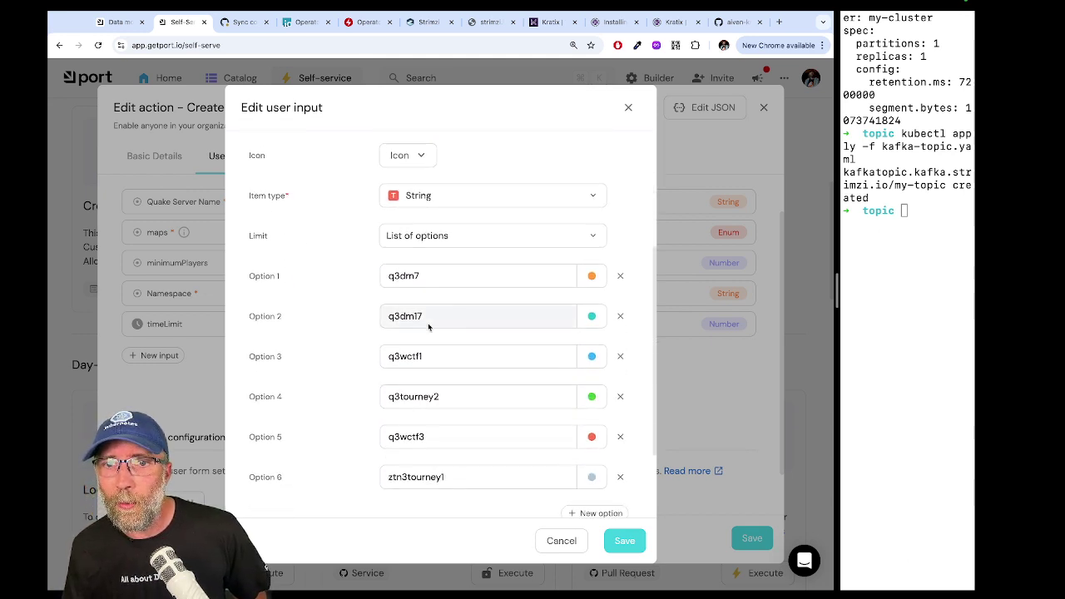
pyautogui.scroll(-2, 426, 380)
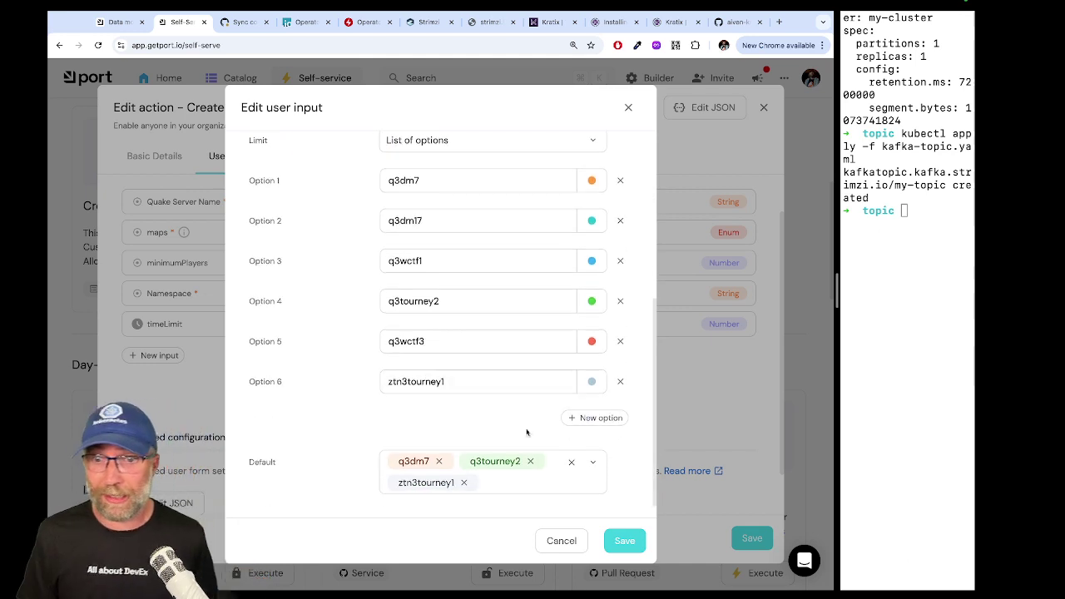
pyautogui.click(620, 542)
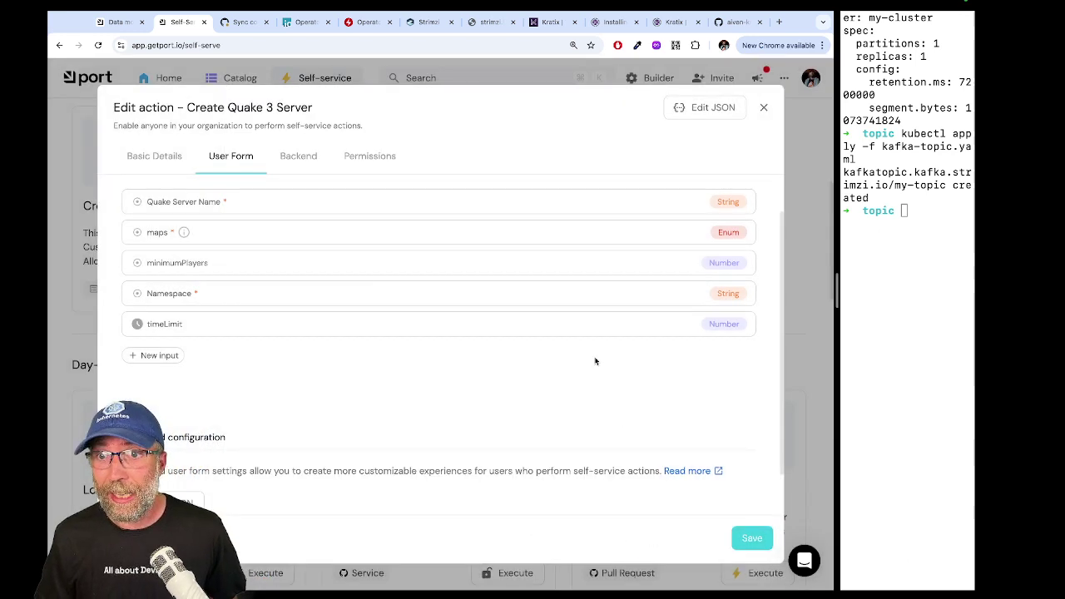
# Examine the action's backend workflow file and GitHub workflow inputs, and close the action editor discarding any changes.
pyautogui.click(296, 166)
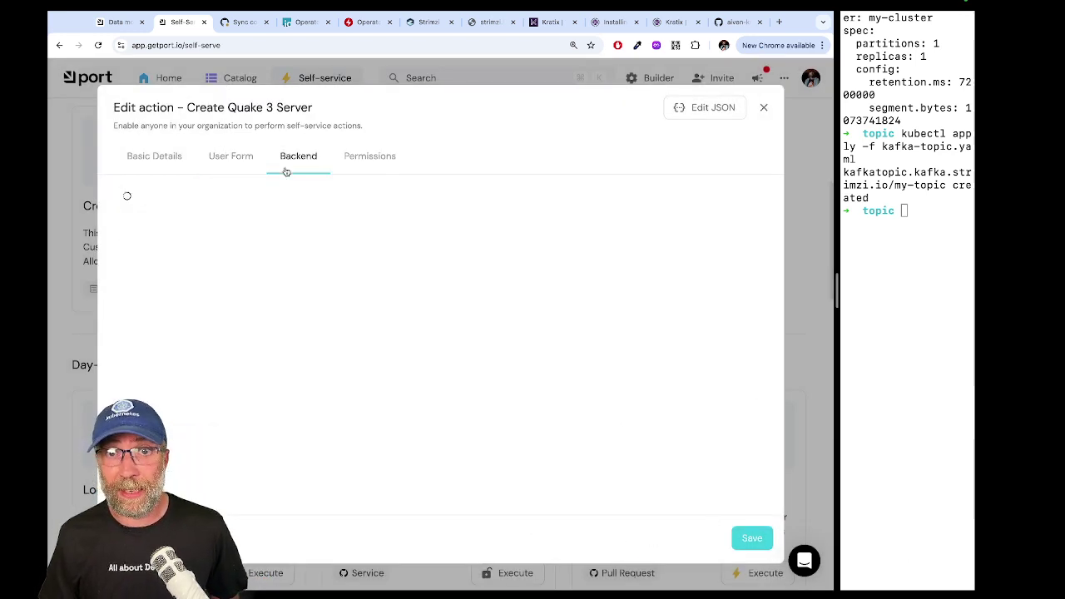
pyautogui.scroll(-6, 404, 389)
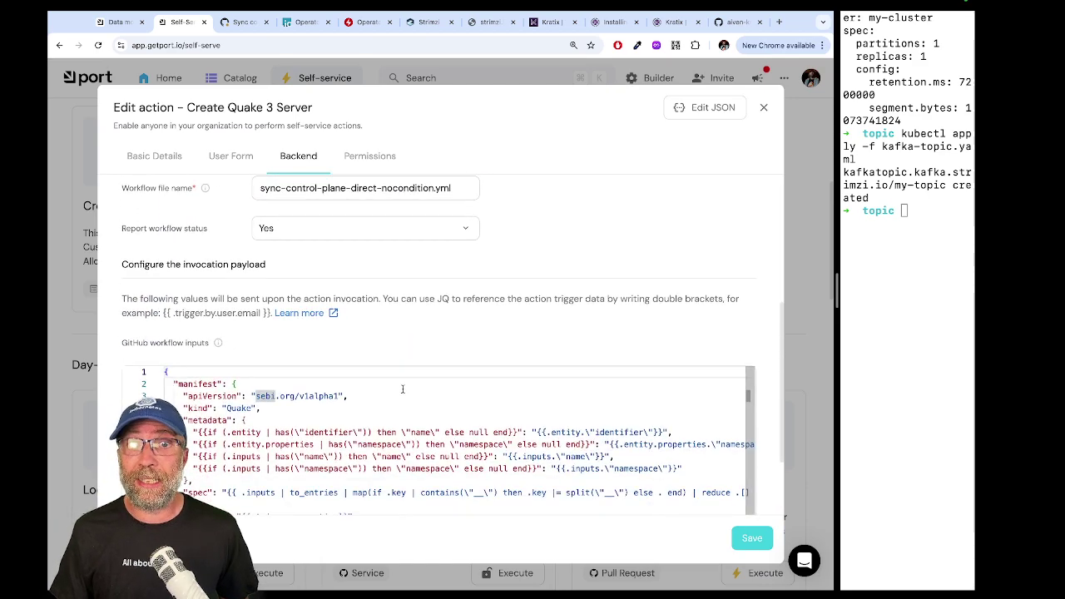
pyautogui.scroll(4, 411, 397)
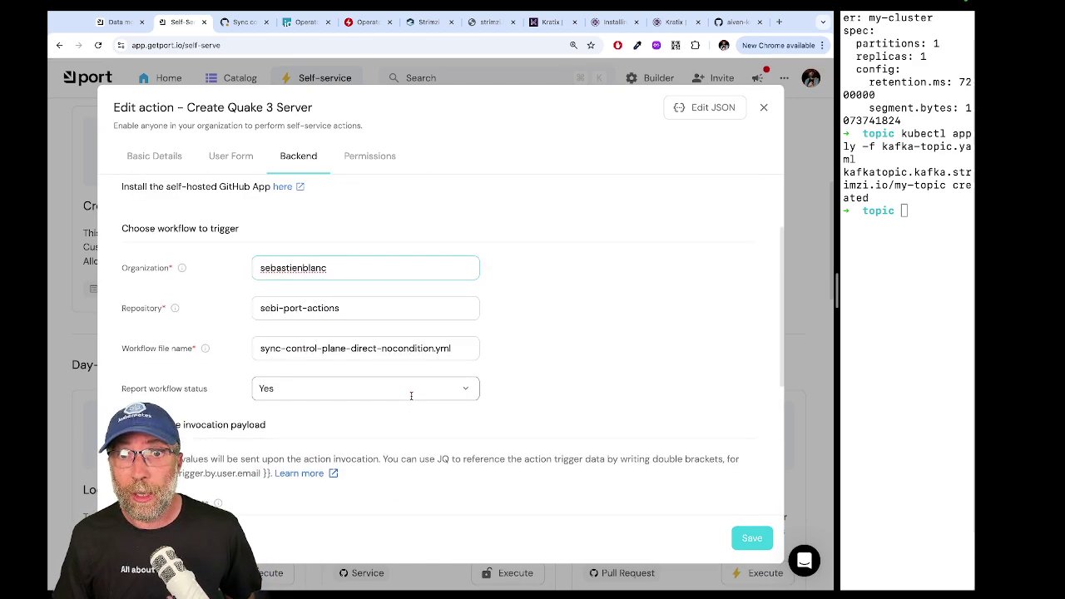
pyautogui.moveTo(283, 345); pyautogui.dragTo(469, 347)
pyautogui.scroll(-4, 470, 363)
pyautogui.scroll(-1, 470, 363)
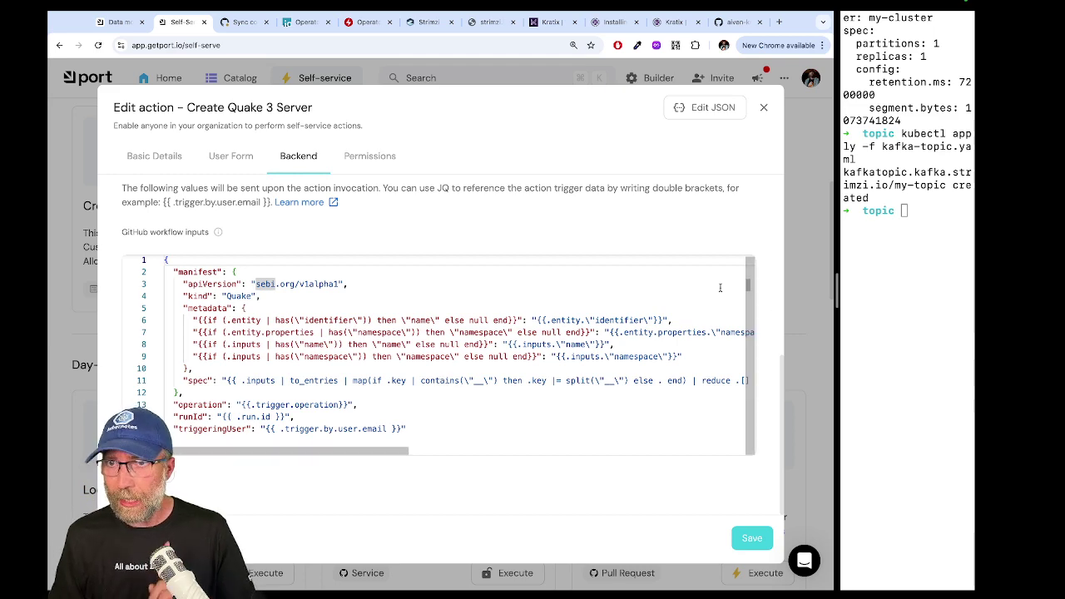
pyautogui.click(764, 108)
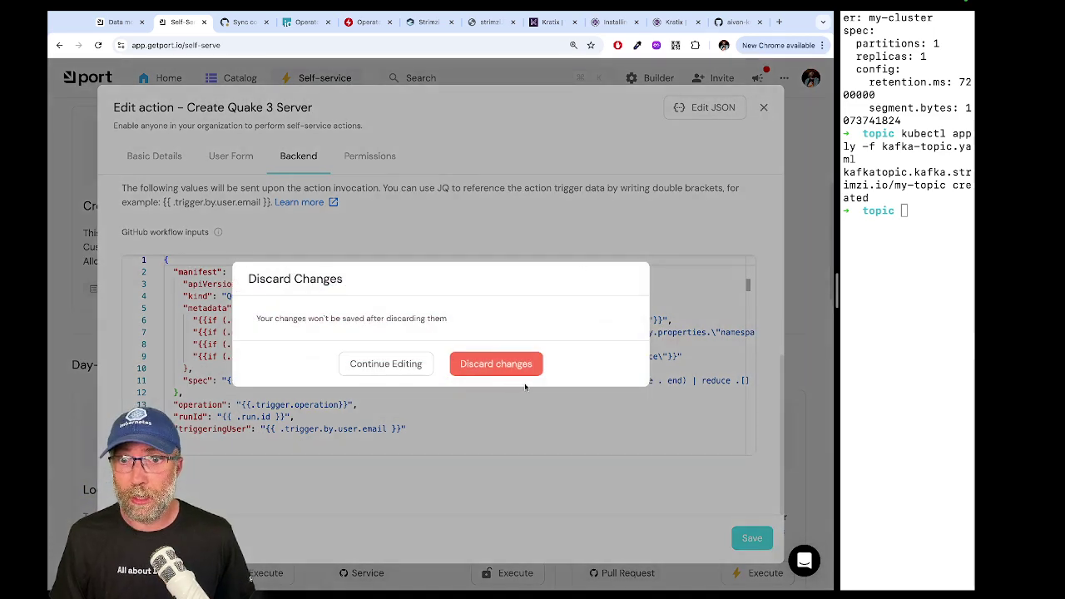
pyautogui.click(494, 364)
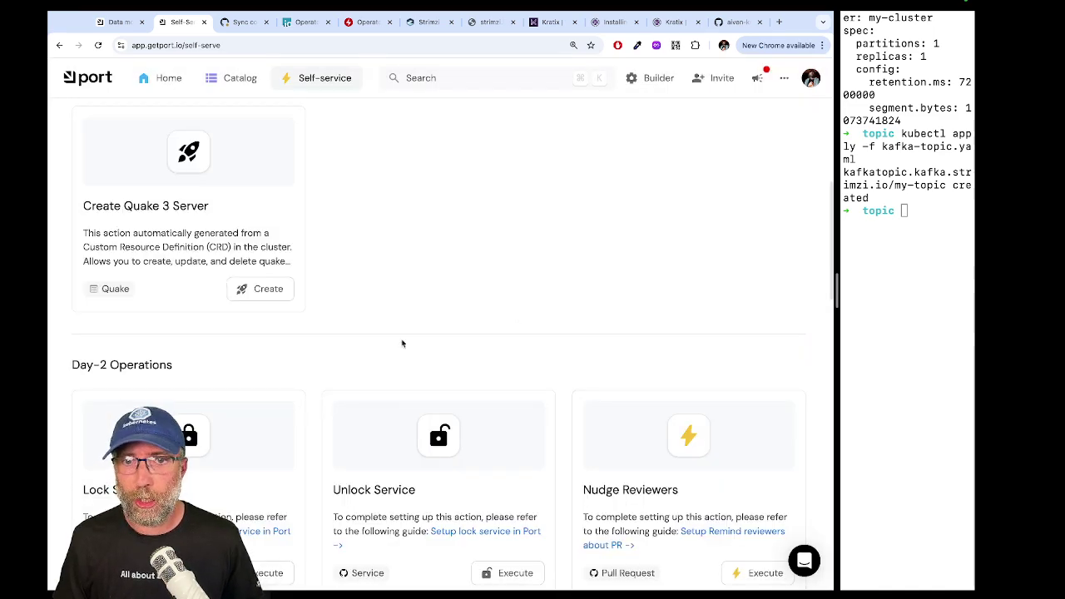
pyautogui.rightClick(330, 248)
pyautogui.press('Escape')
# Start the Create Quake 3 Server action and enter live-demo-quake-server as the server name.
pyautogui.scroll(-5, 330, 246)
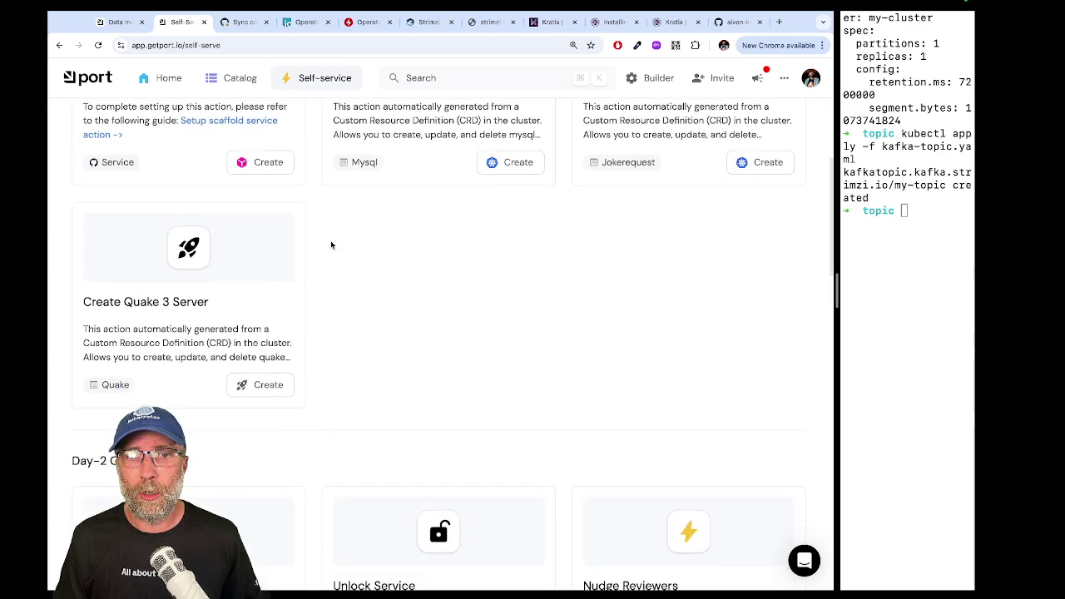
pyautogui.click(262, 370)
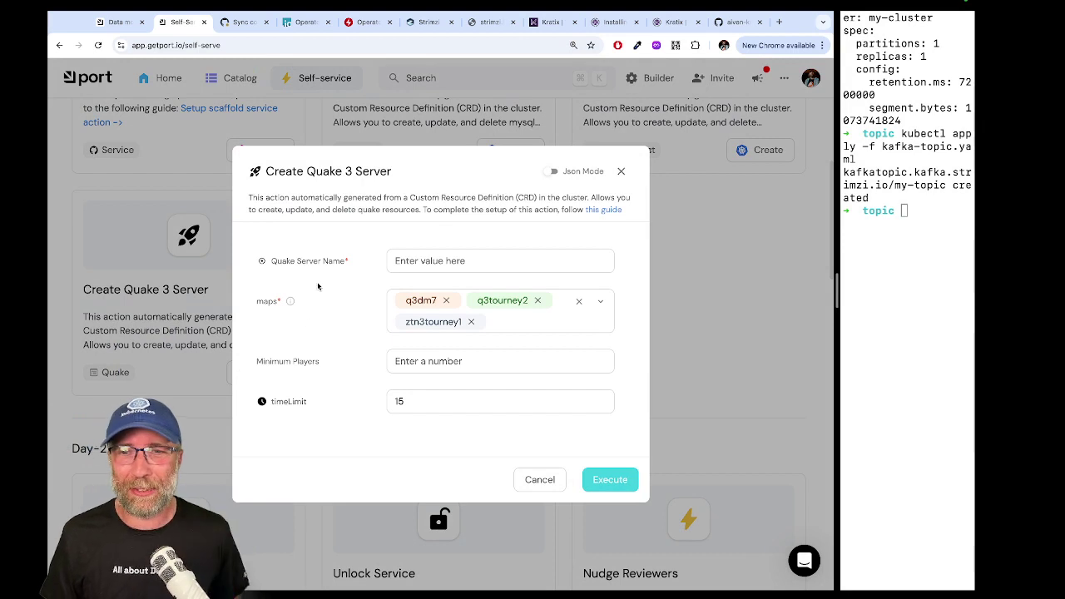
pyautogui.click(406, 260)
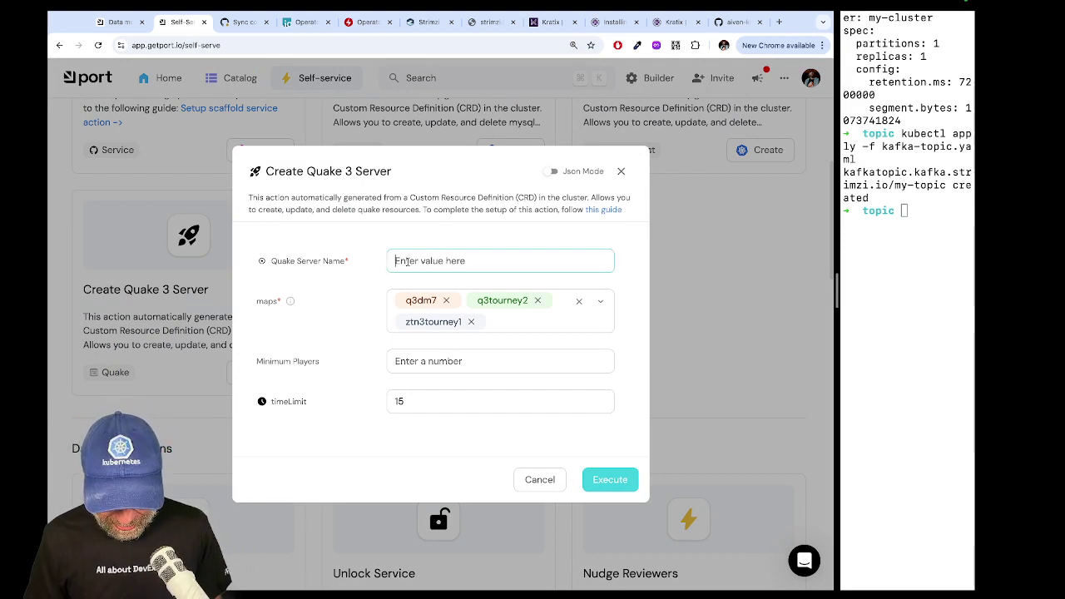
pyautogui.write('live-demo-quake-server')
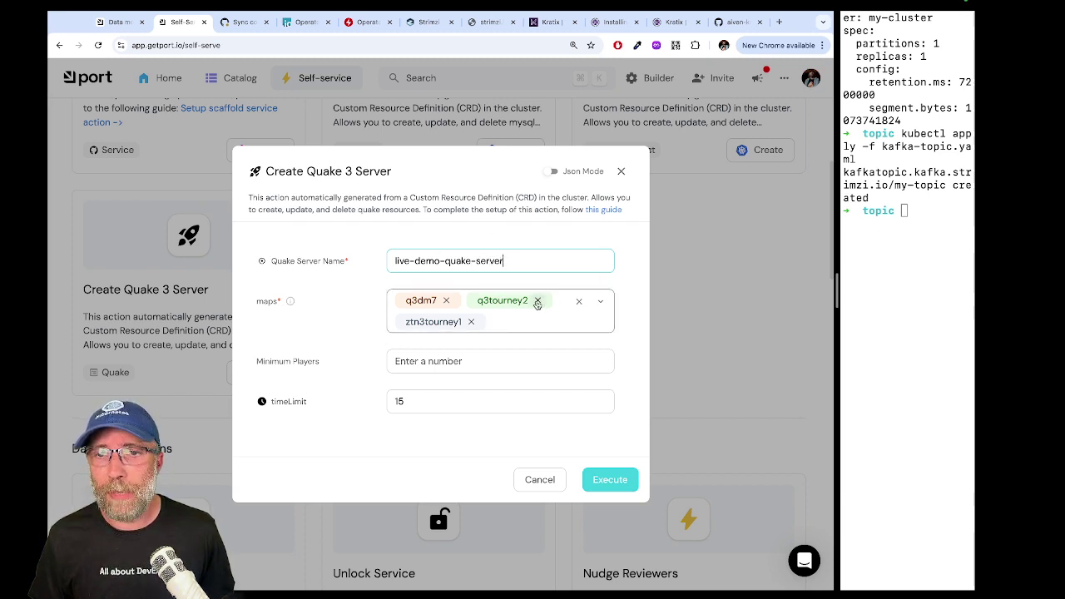
# Replace the ztn3tourney1 map with q3dm17 in the server's map selection.
pyautogui.click(471, 322)
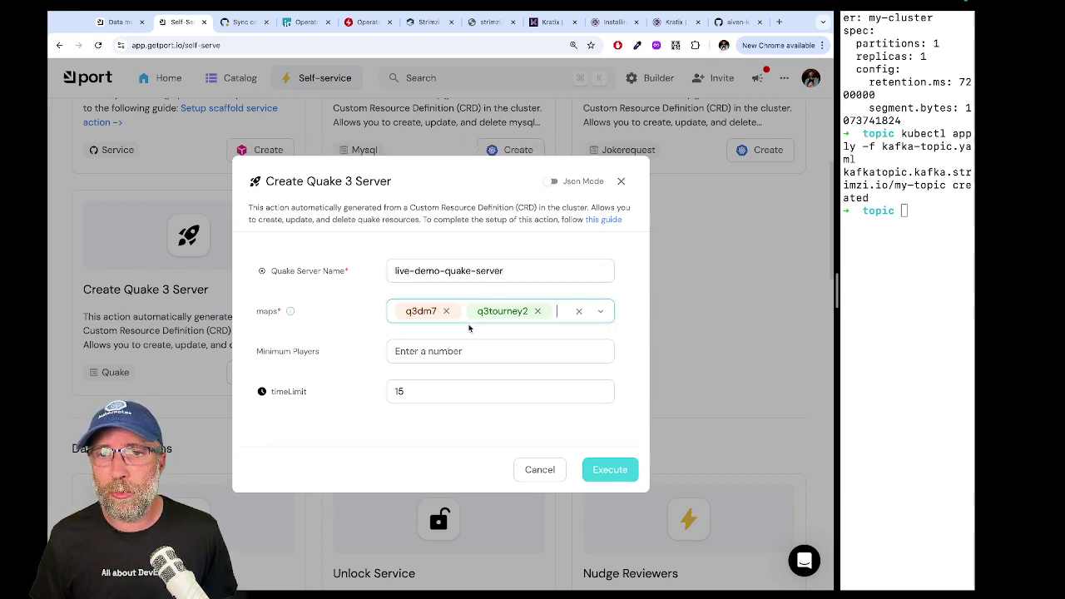
pyautogui.click(599, 312)
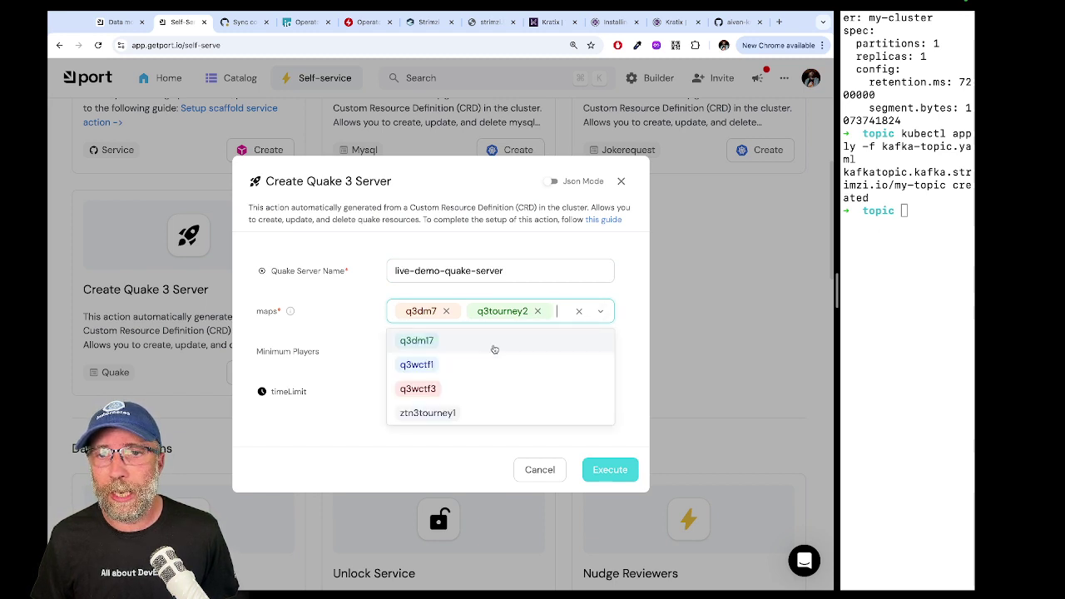
pyautogui.click(445, 341)
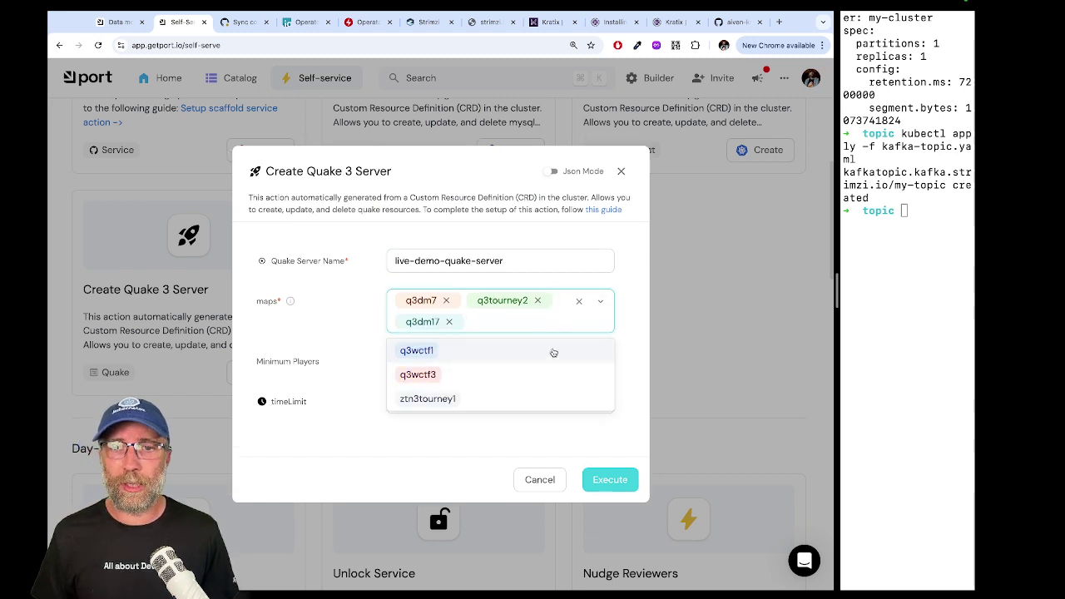
pyautogui.click(335, 334)
# Set Minimum Players to 6, keep the timeLimit at 15, and execute the Create Quake 3 Server action.
pyautogui.click(442, 361)
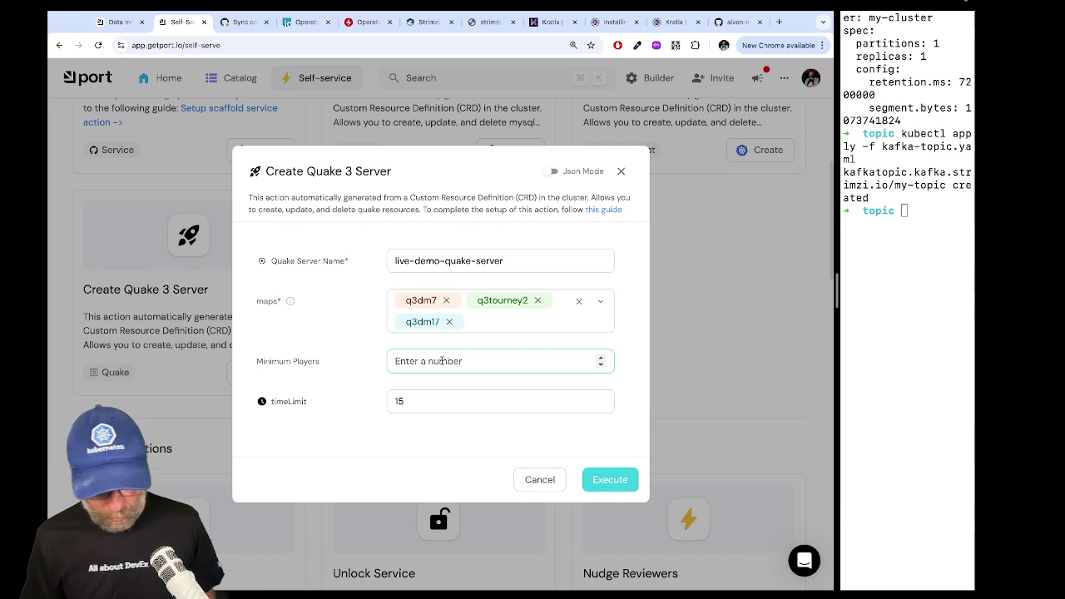
pyautogui.write('6')
pyautogui.click(456, 401)
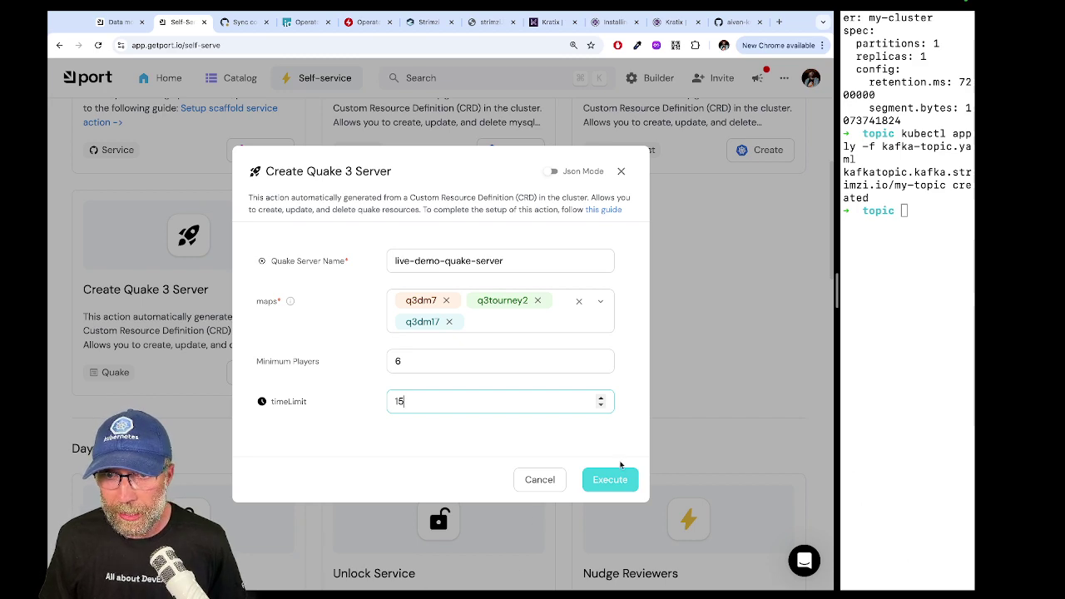
pyautogui.click(612, 489)
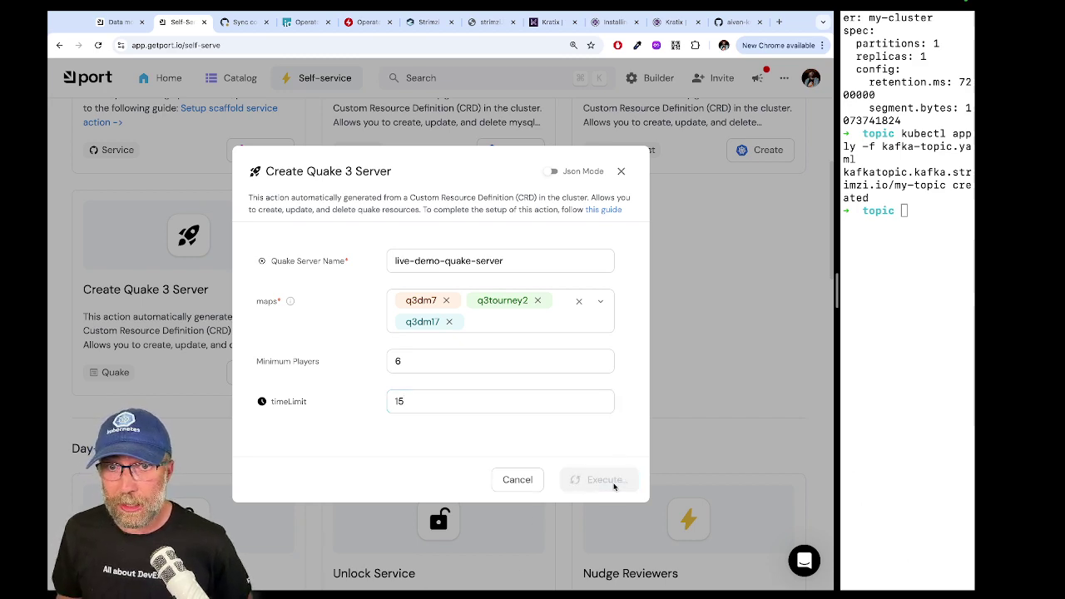
# Check the action's run status, switch to GitHub Actions, and open the newest "Sync control plane directly to cluster" workflow run.
pyautogui.scroll(5, 335, 263)
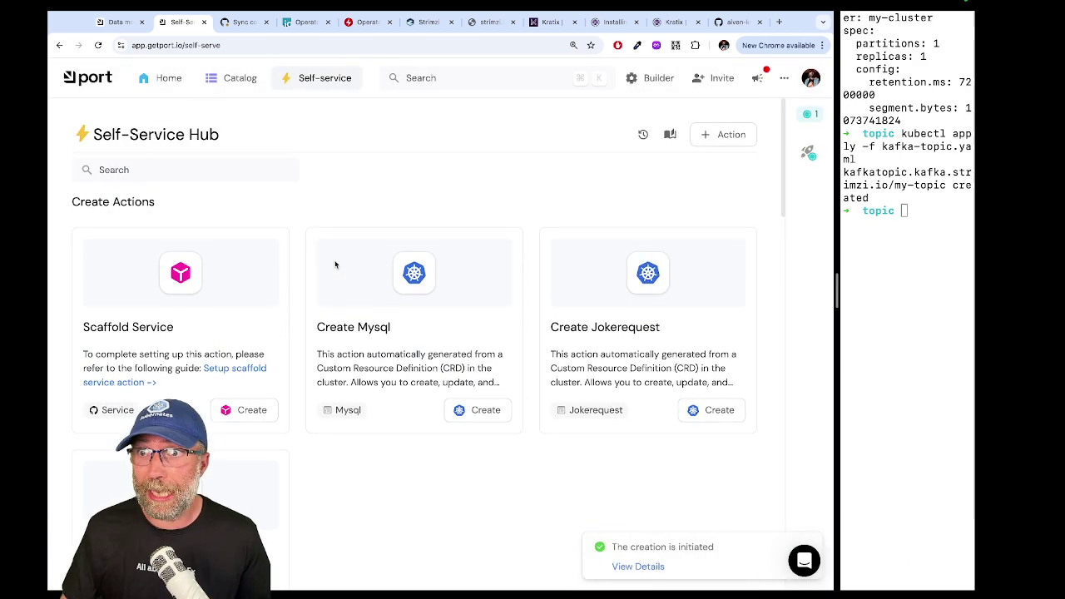
pyautogui.click(807, 154)
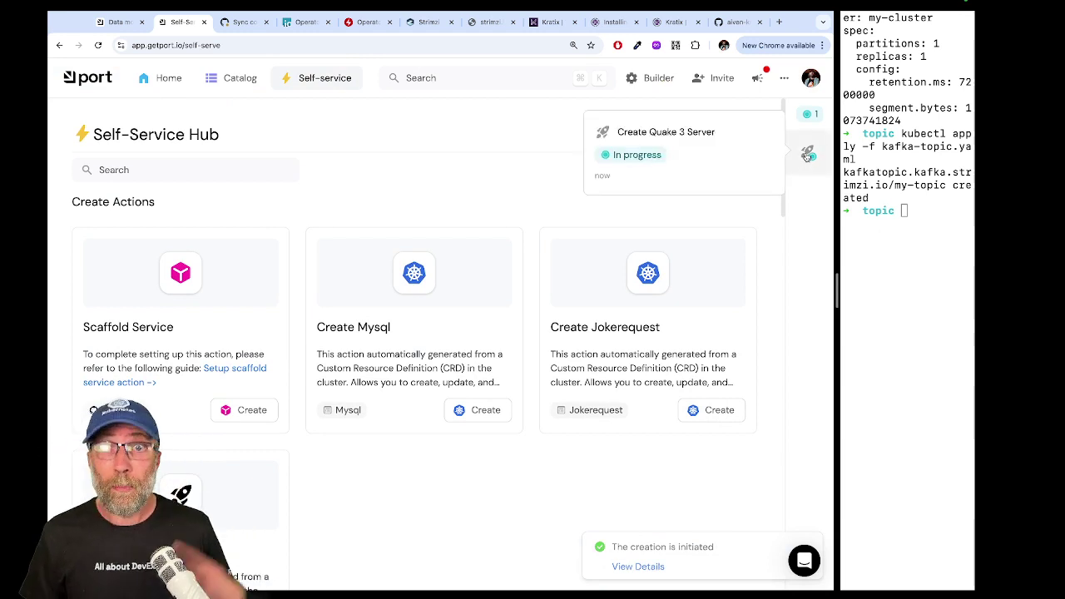
pyautogui.click(239, 23)
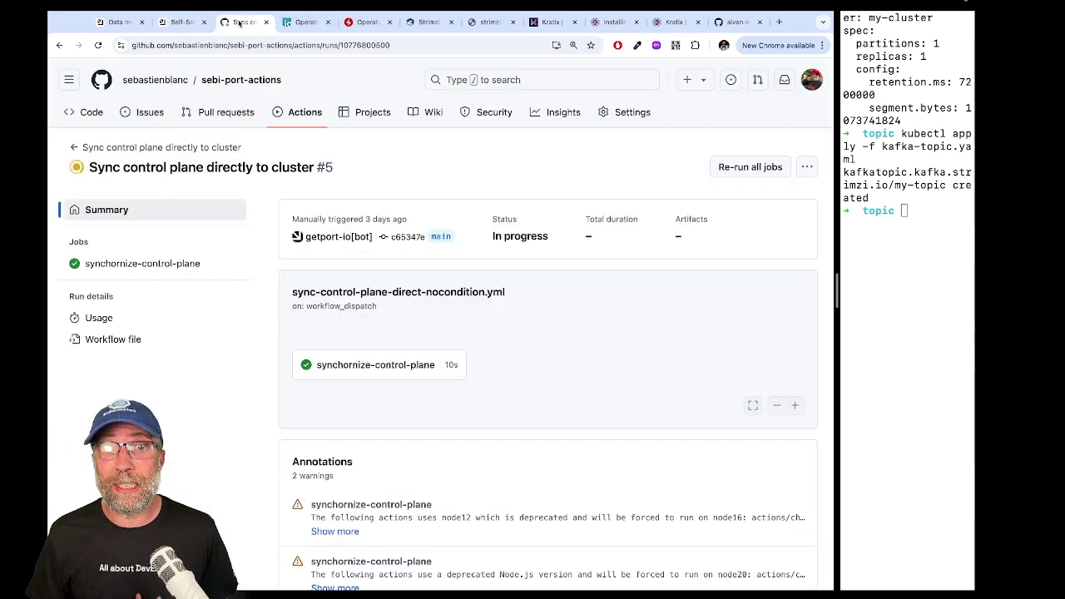
pyautogui.click(123, 148)
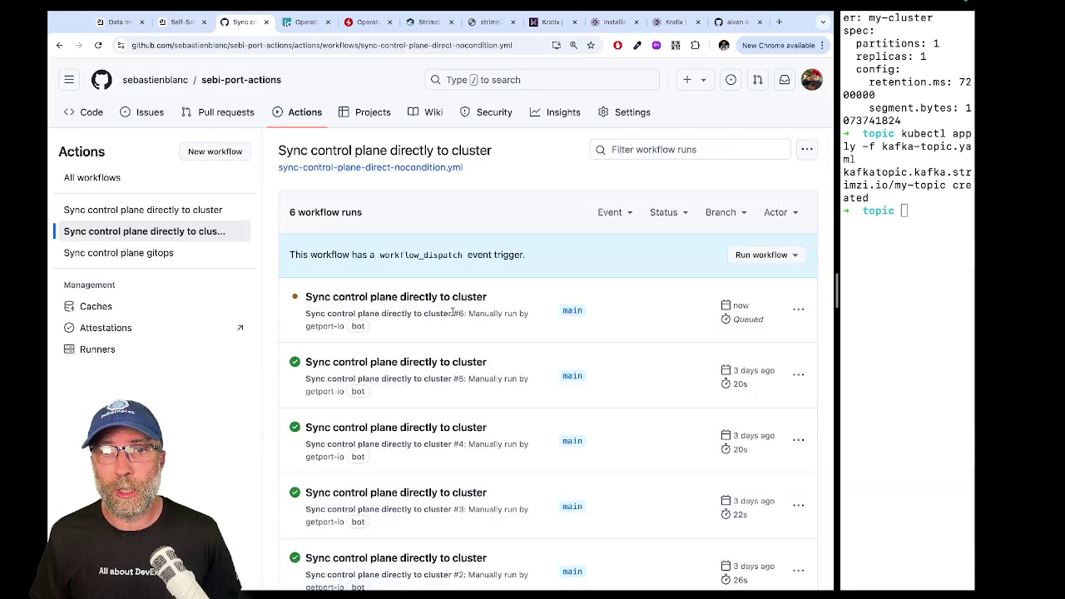
pyautogui.click(391, 296)
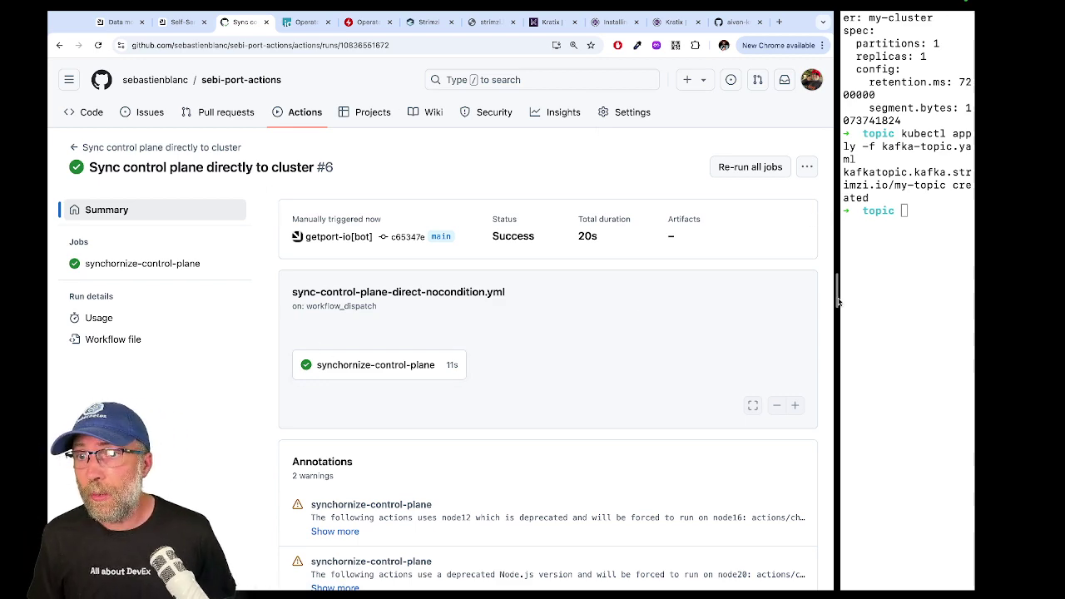
# Widen the terminal beside the browser and switch the active Kubernetes namespace to default with kubens.
pyautogui.moveTo(838, 305); pyautogui.dragTo(557, 308)
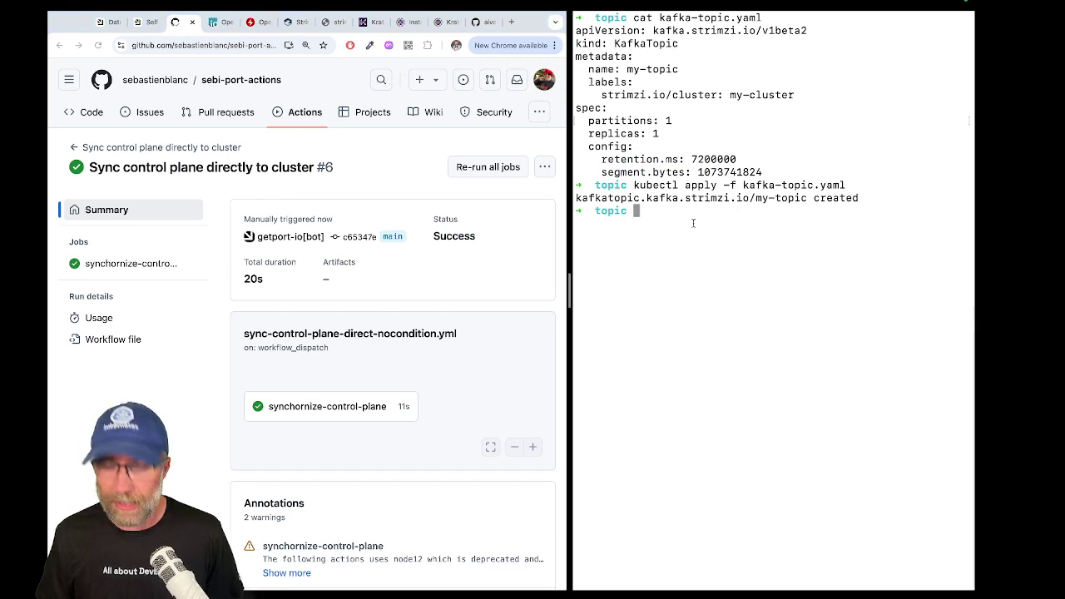
pyautogui.write('kubens default')
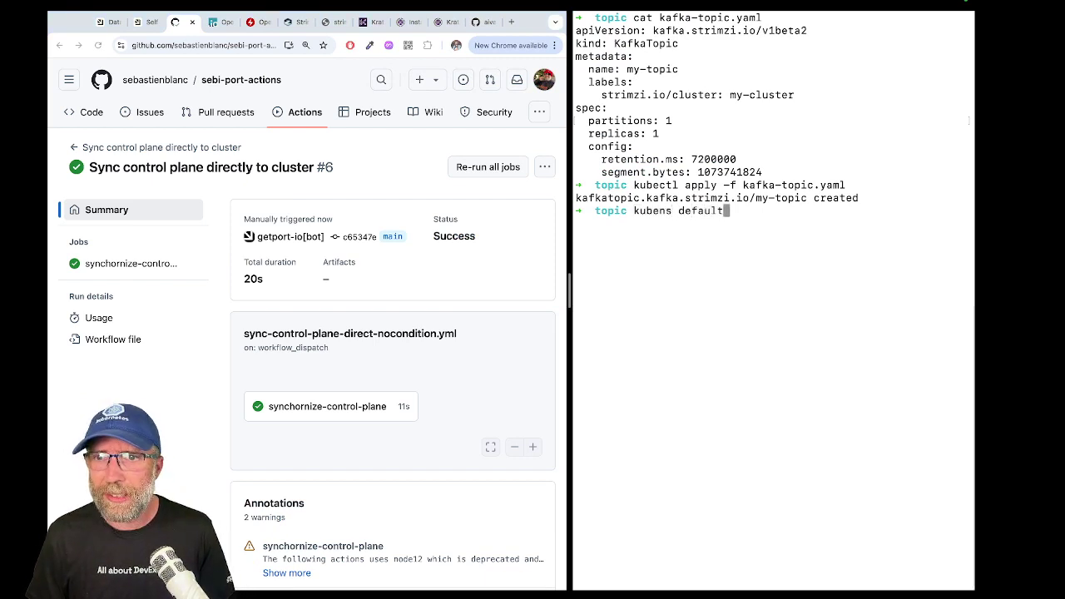
pyautogui.press('Return')
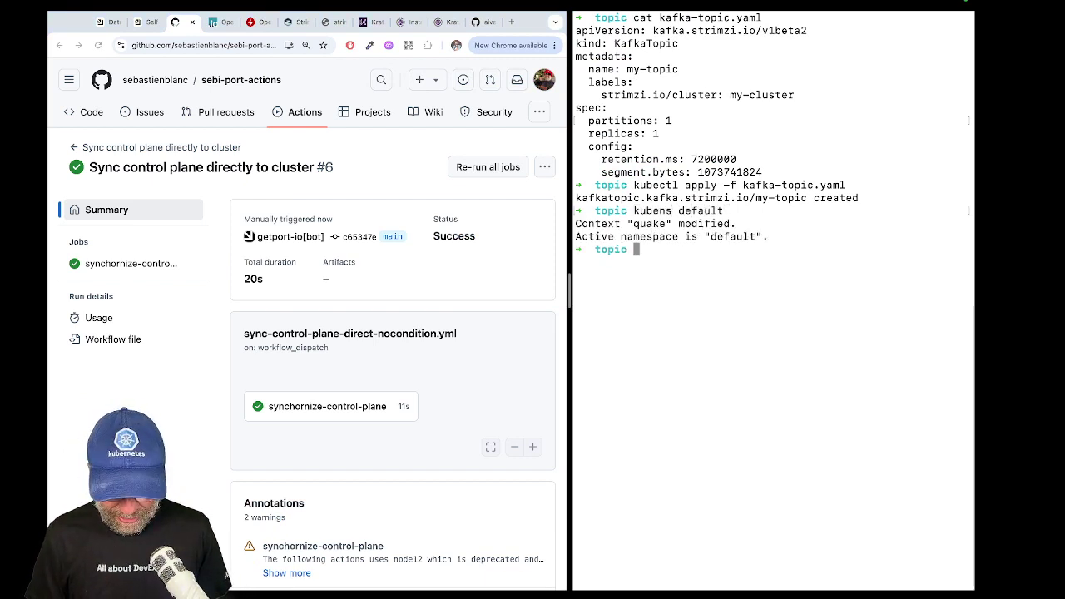
# List the cluster's quake resources with kubectl get quake and compare the age and name entries of the servers.
pyautogui.write('kubectl get qu')
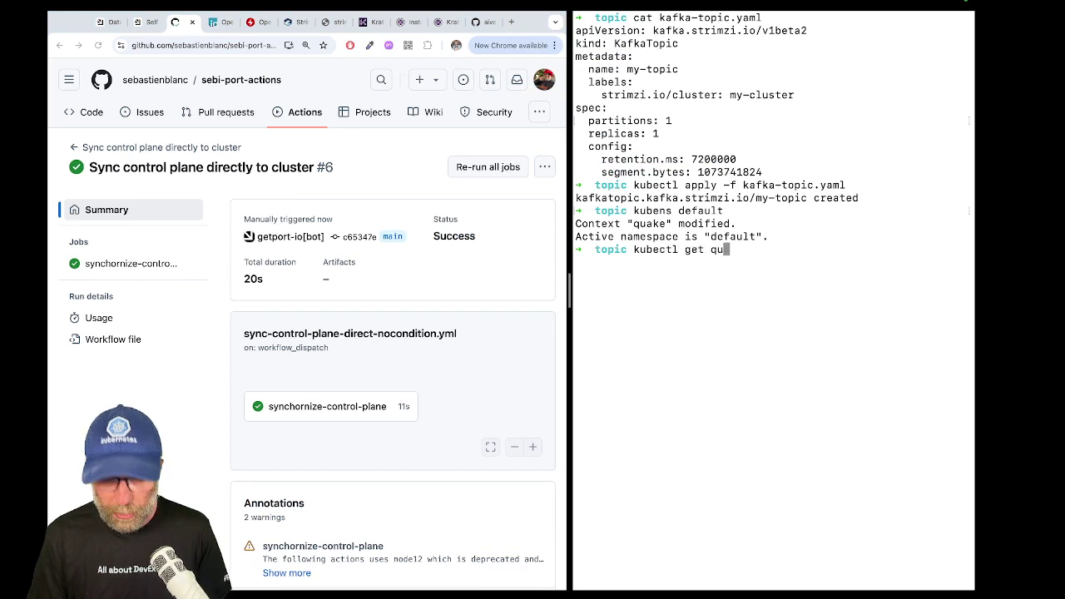
pyautogui.write('ake')
pyautogui.press('Return')
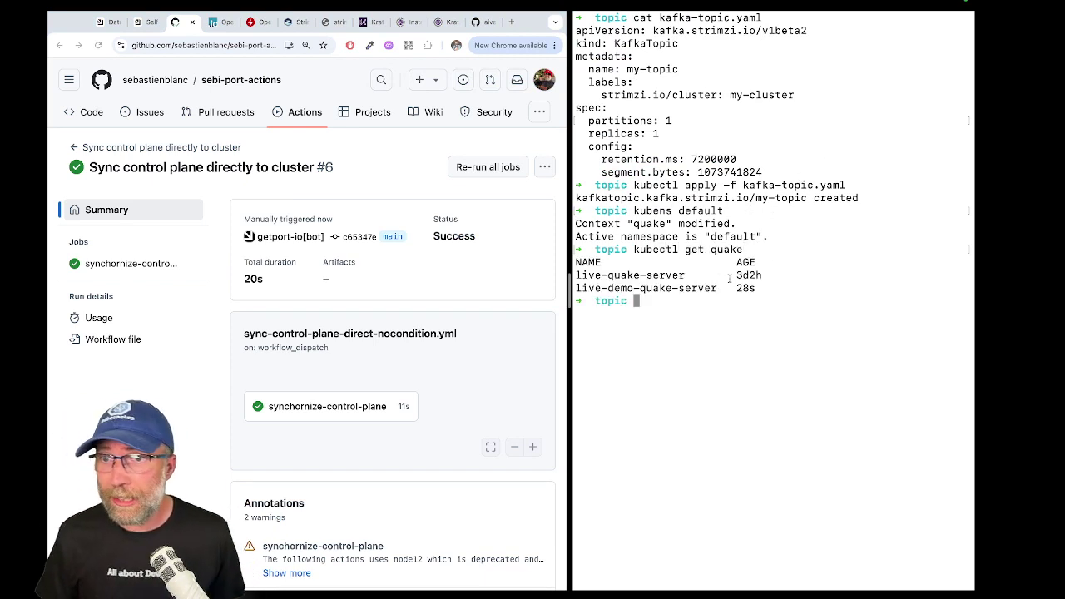
pyautogui.moveTo(737, 274); pyautogui.dragTo(765, 274)
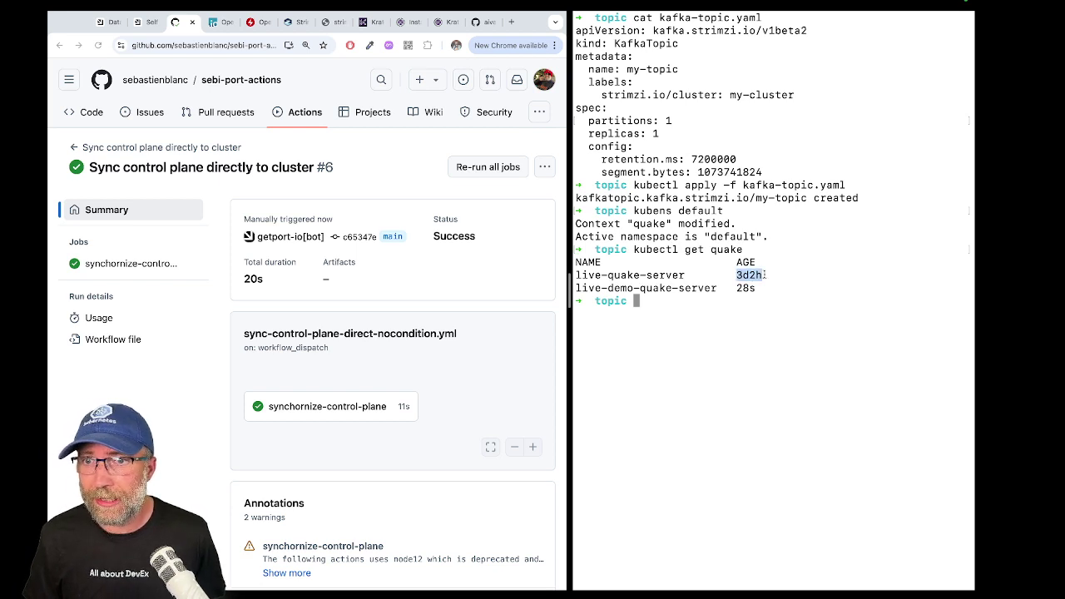
pyautogui.moveTo(716, 288); pyautogui.dragTo(570, 288)
pyautogui.click(705, 318)
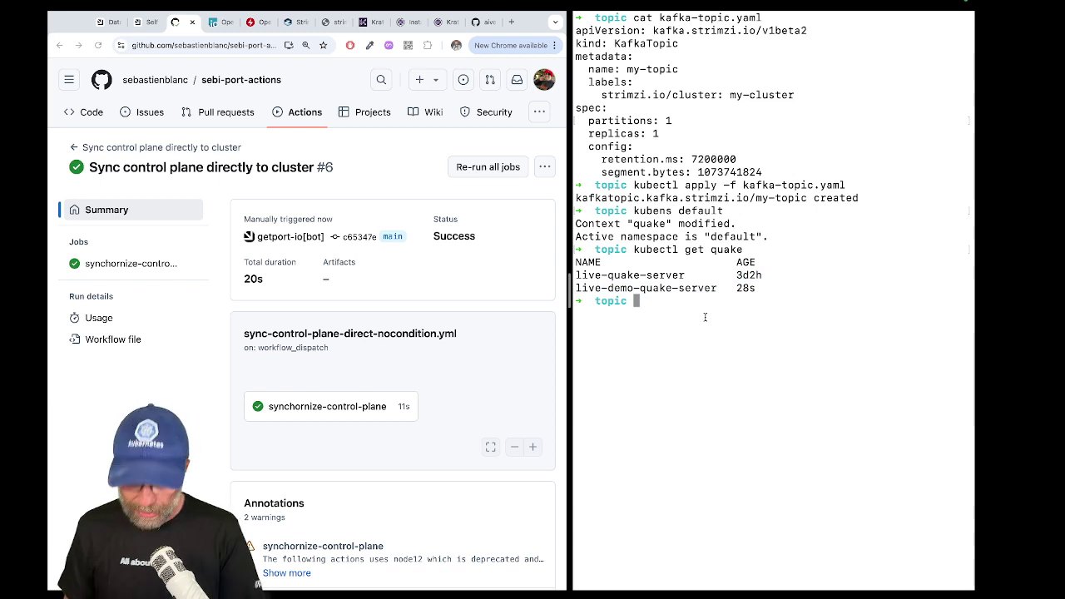
# List the namespace's services with kubectl get service and highlight the live-demo-quake-server entry.
pyautogui.write('kubectl ge')
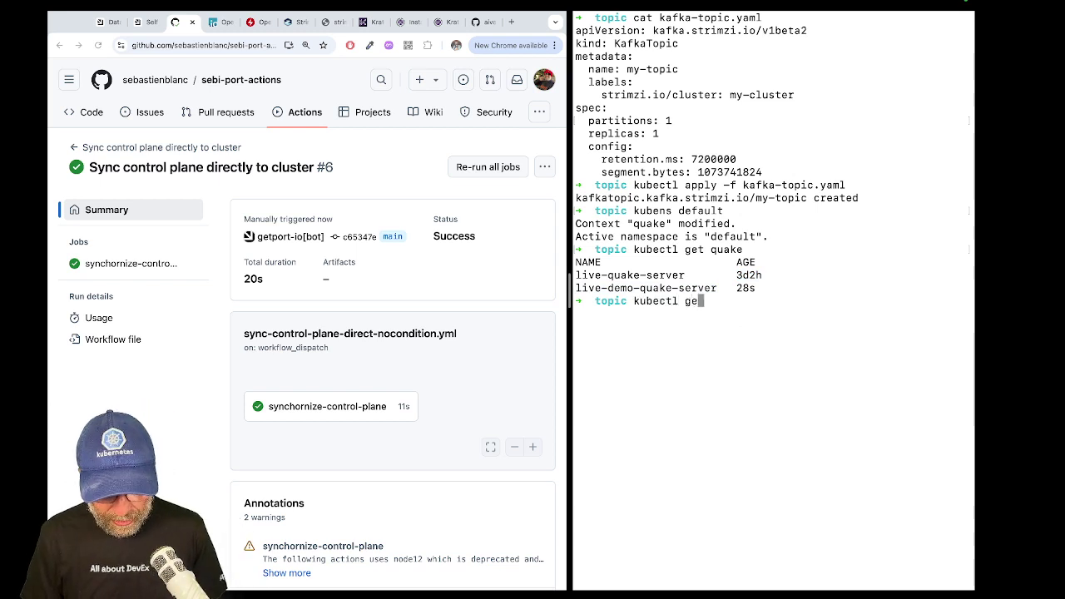
pyautogui.write('t service')
pyautogui.press('Return')
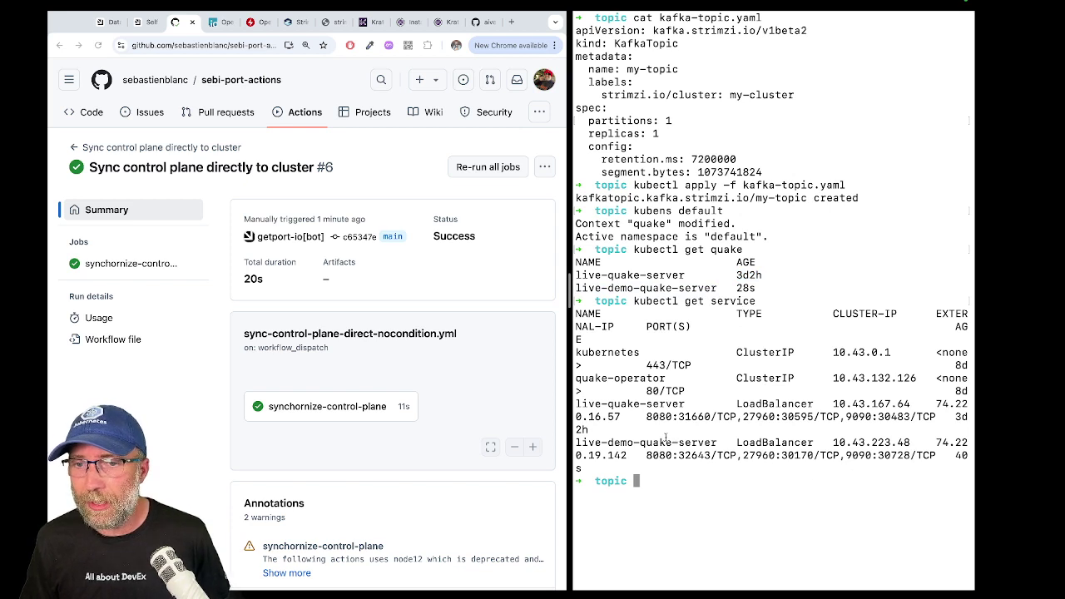
pyautogui.moveTo(602, 439); pyautogui.dragTo(735, 439)
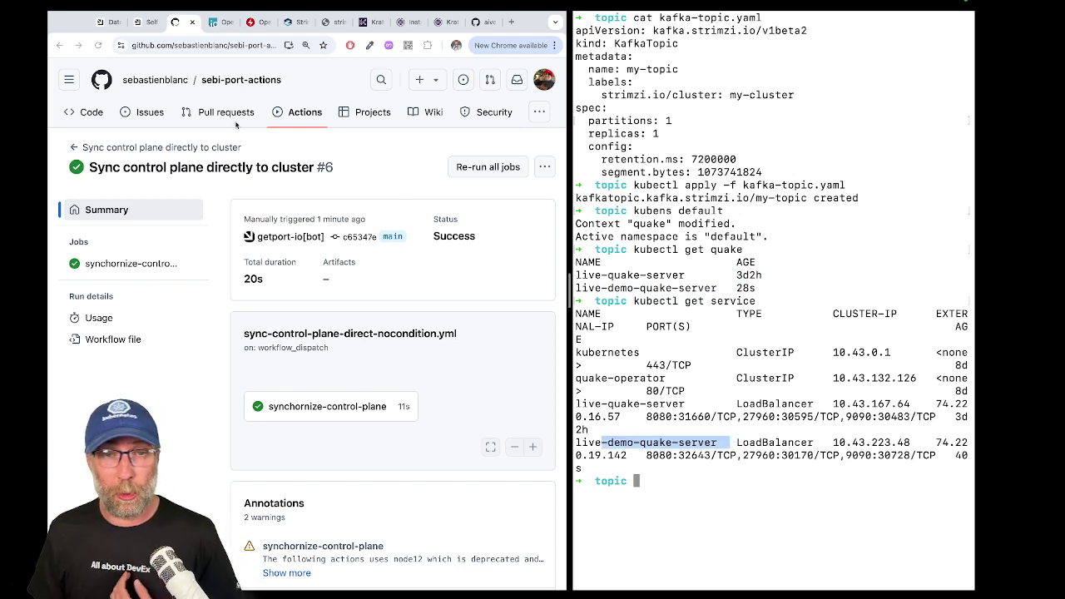
# Return to Port's catalog in the browser and view the Quakes and QuakeServices pages for the new server.
pyautogui.click(139, 23)
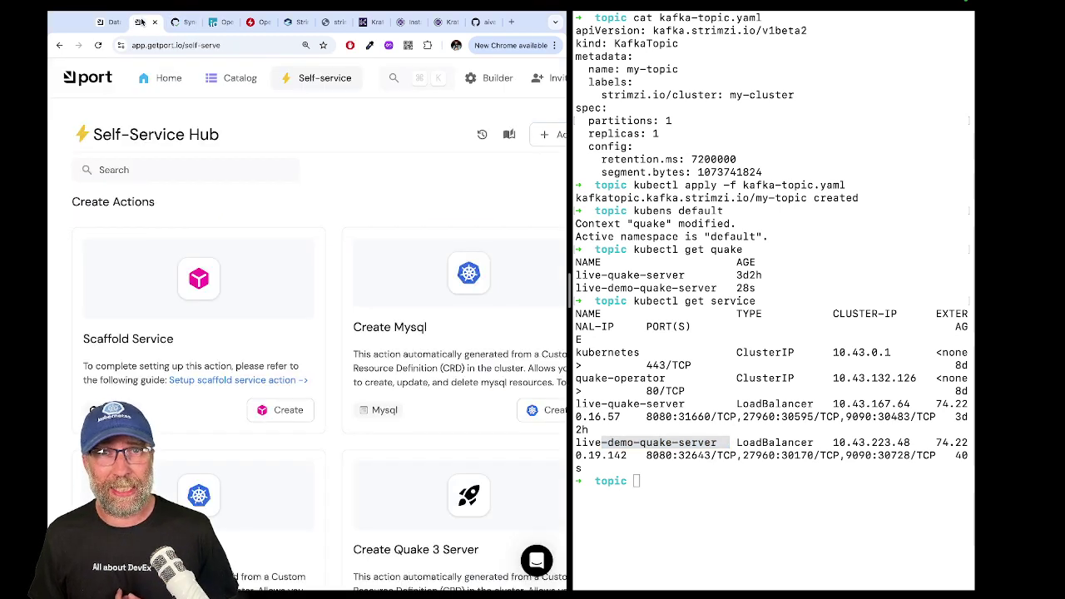
pyautogui.click(240, 78)
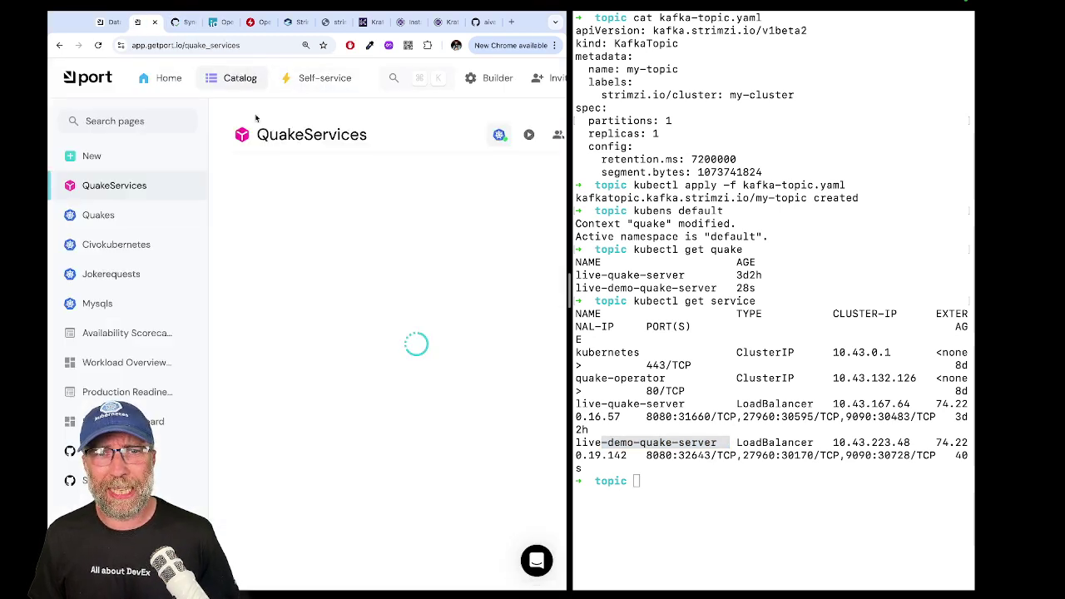
pyautogui.click(99, 216)
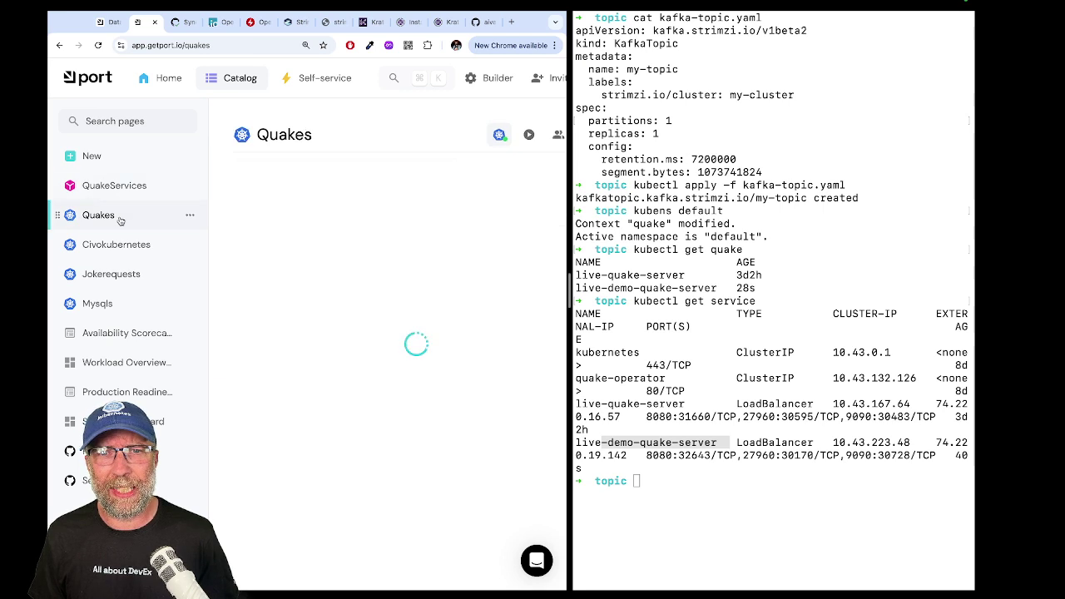
pyautogui.click(136, 185)
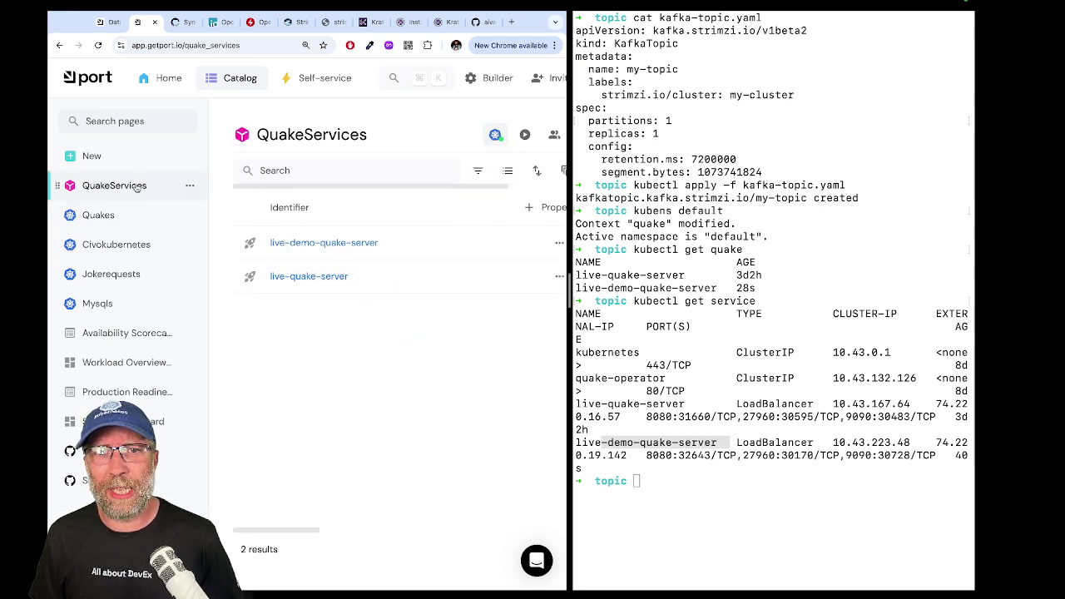